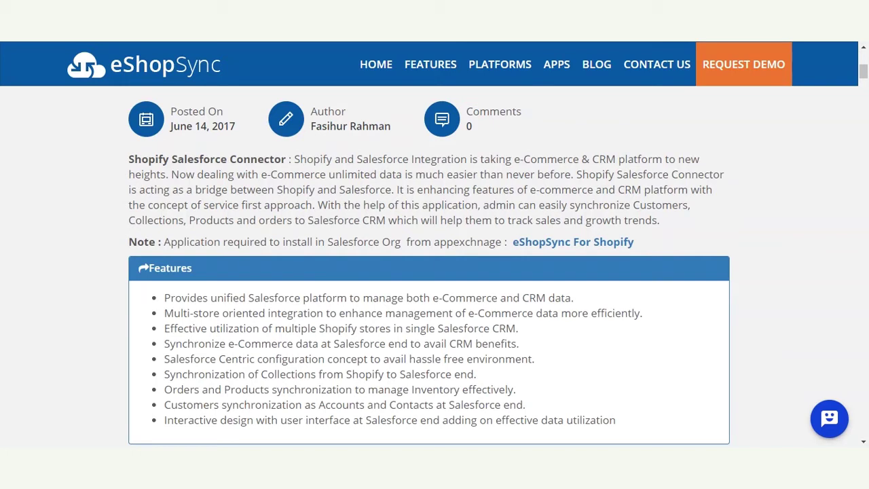
scroll(422, 249, down, 1)
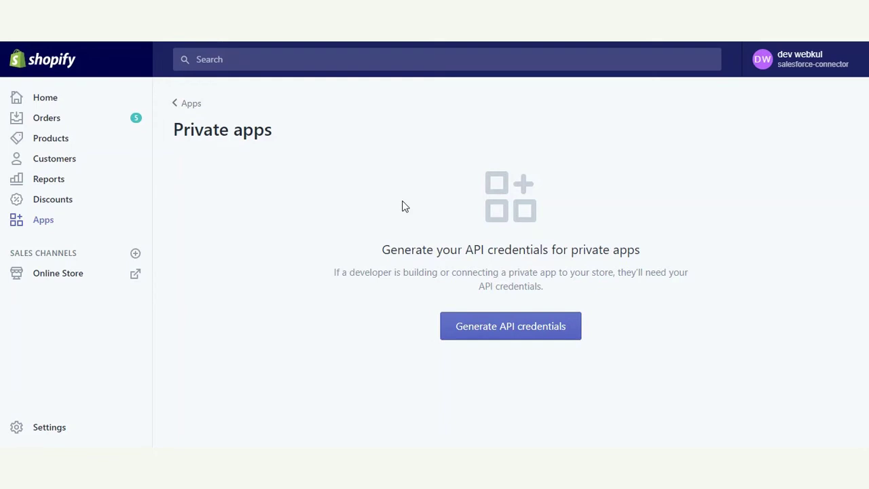
- In the Shopify admin's private apps, start new API credentials named Shopify Salesforce Connector and fill in the contact email
click(59, 227)
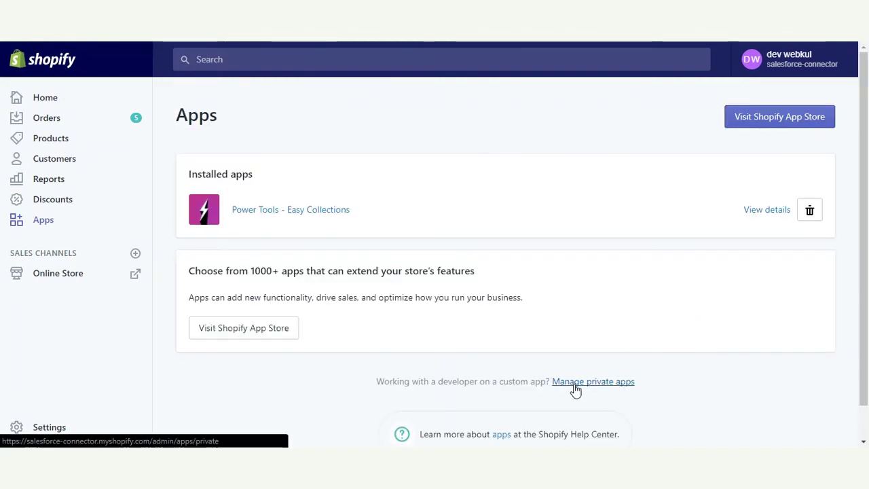
click(575, 385)
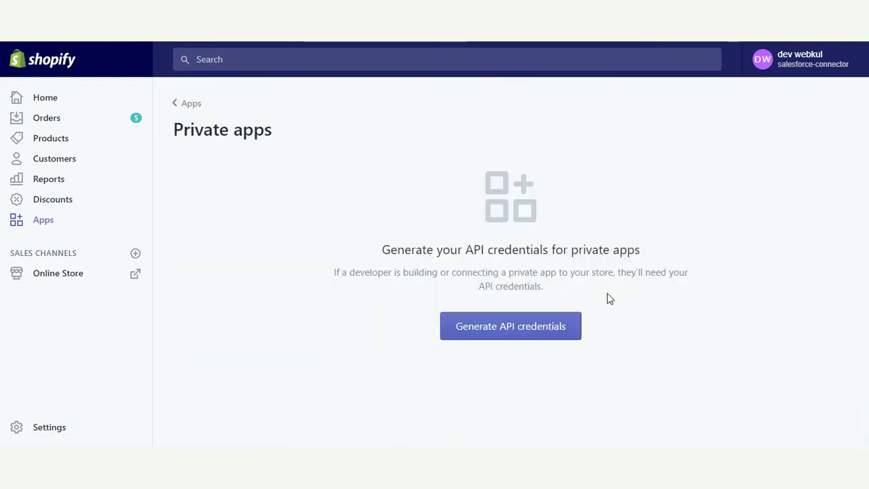
click(504, 332)
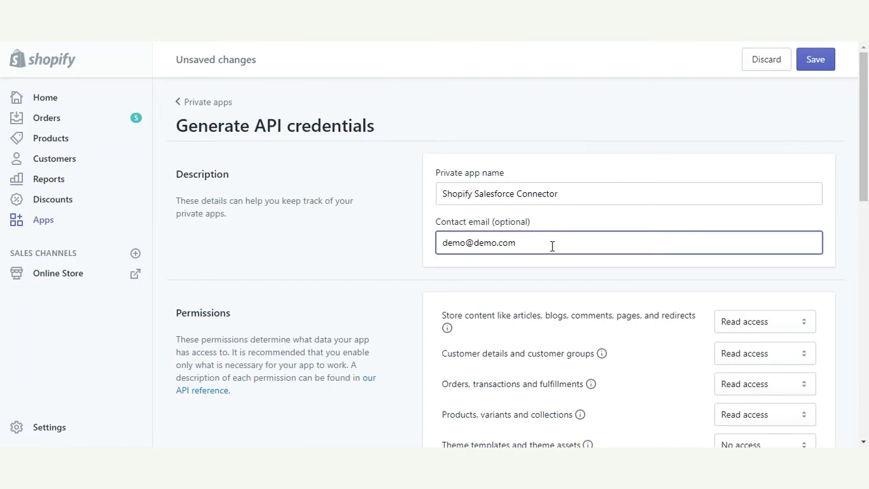
- Set the permissions for store content, customer details, and orders, transactions and fulfillments to Read and write
scroll(645, 270, down, 2)
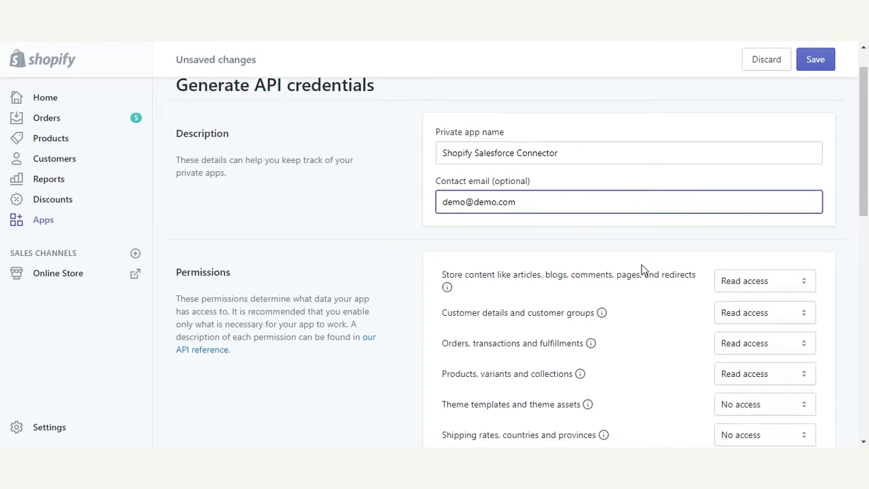
scroll(614, 263, down, 2)
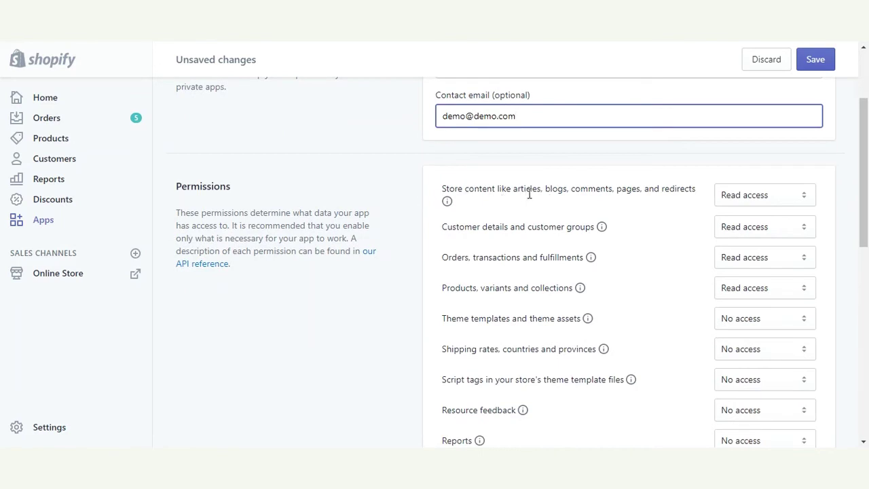
click(755, 196)
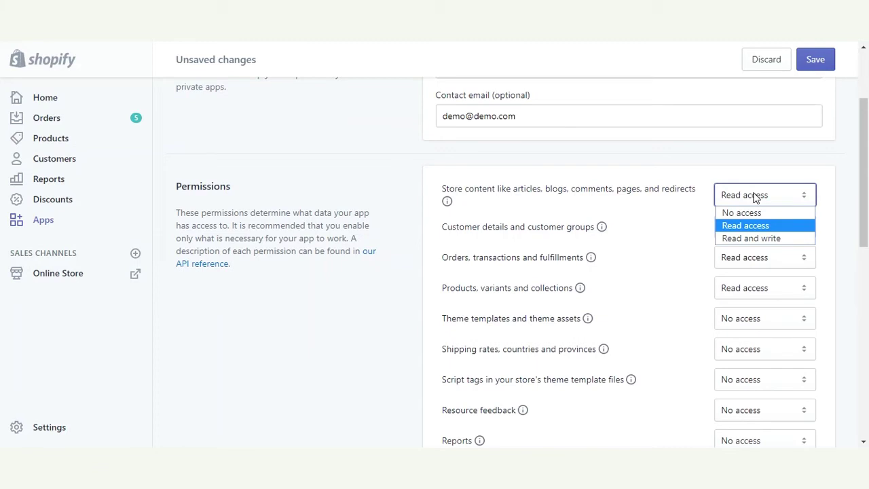
click(756, 238)
click(794, 234)
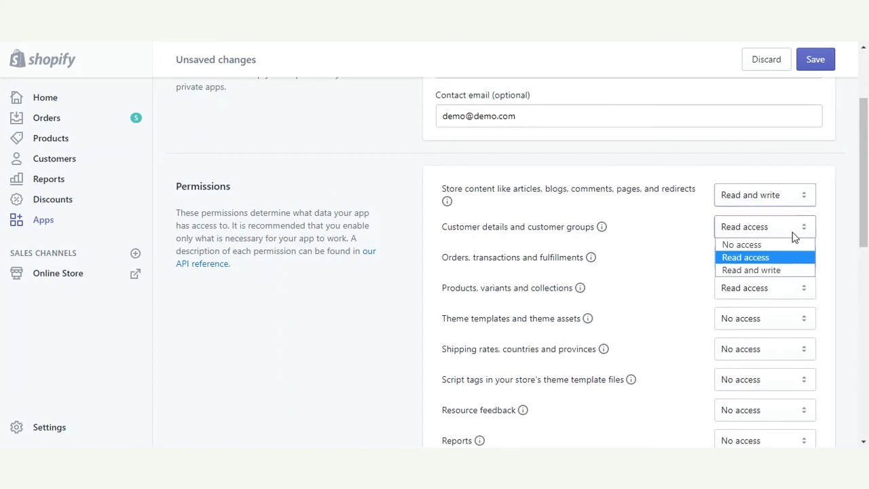
click(766, 271)
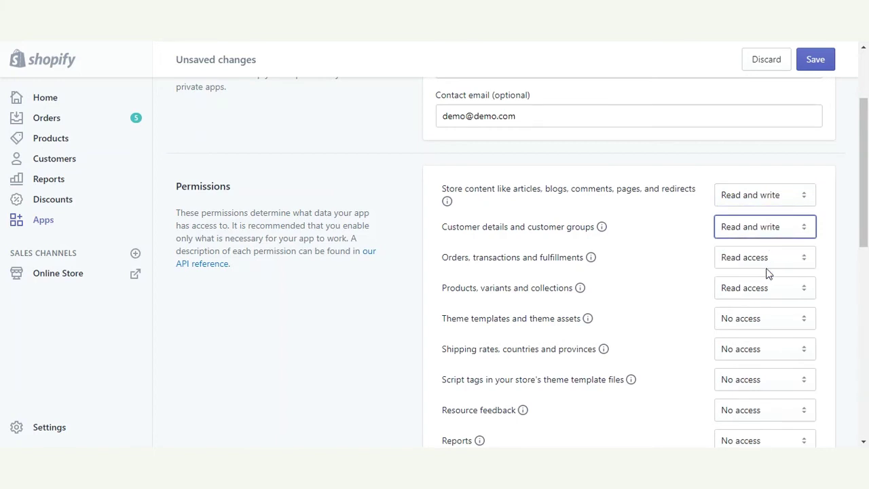
click(792, 264)
click(764, 301)
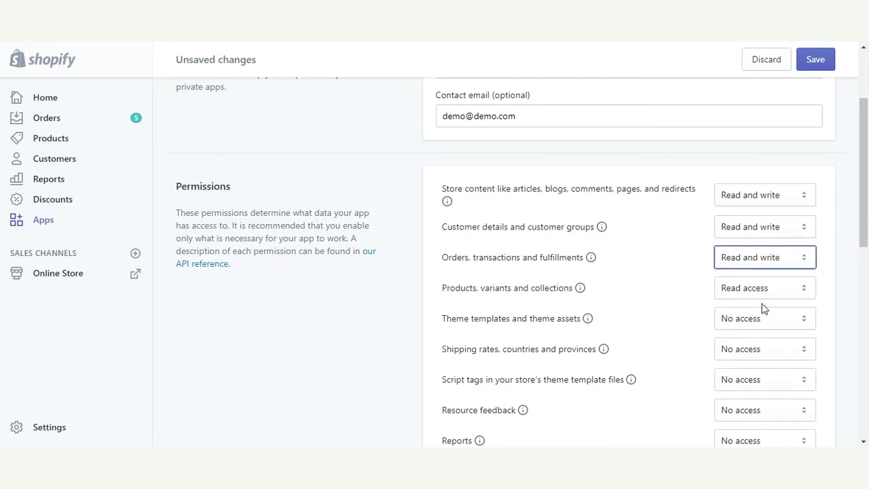
- Review the remaining permissions of the private app, including the access options for Analytics
scroll(645, 344, down, 1)
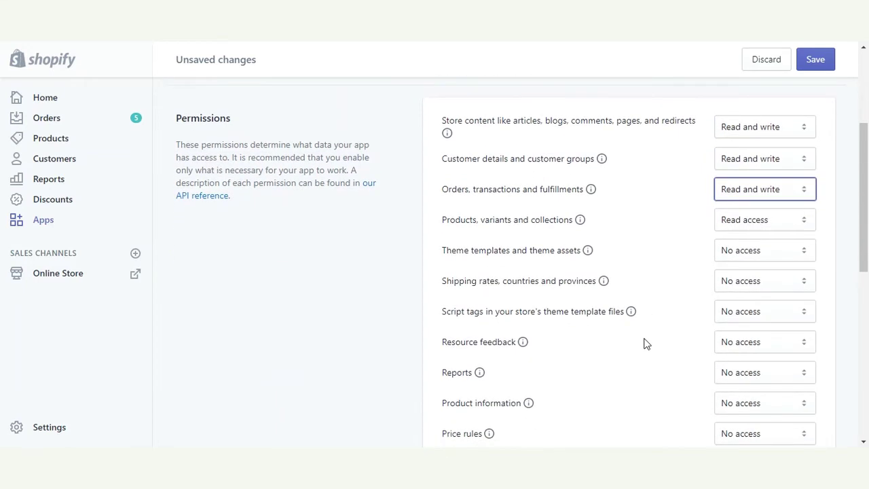
scroll(646, 343, down, 7)
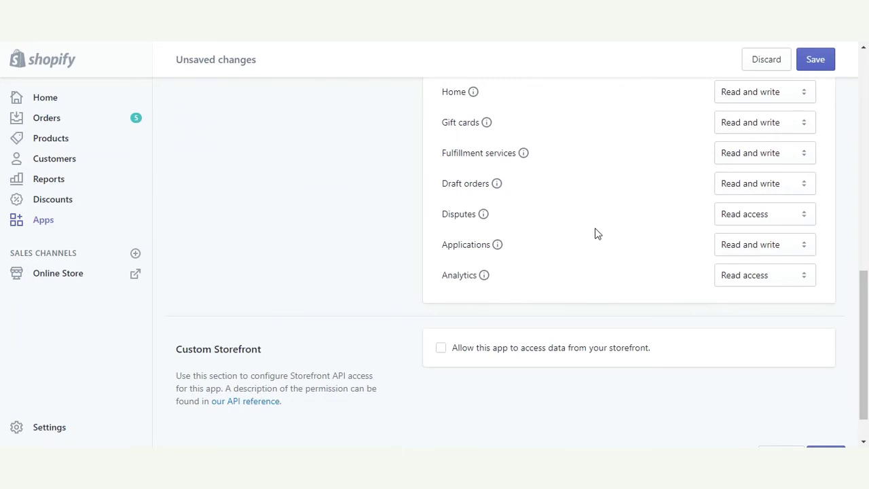
scroll(595, 233, up, 1)
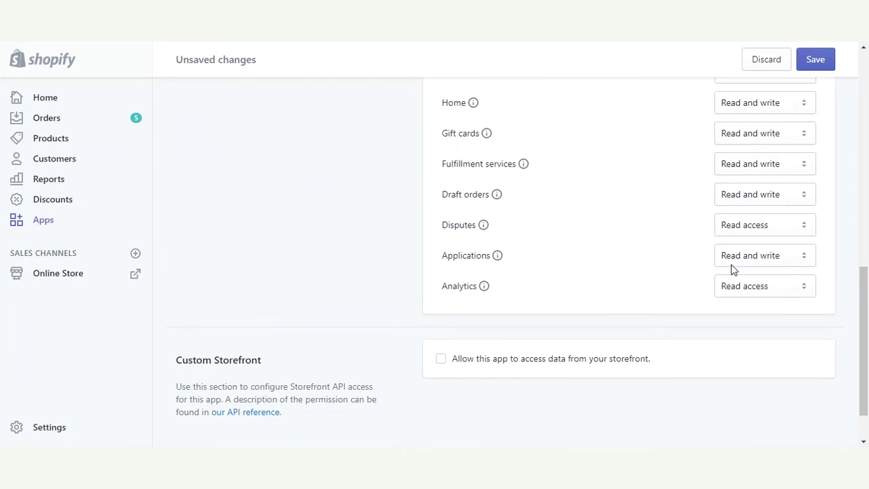
click(781, 287)
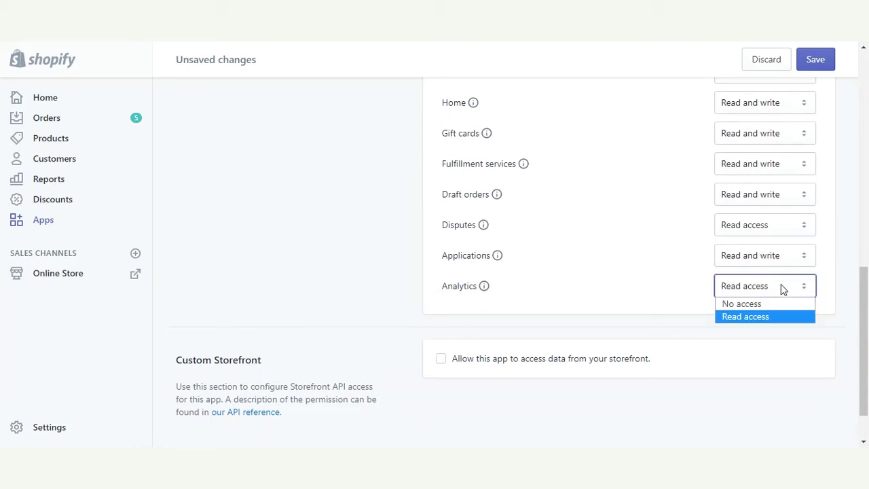
click(696, 293)
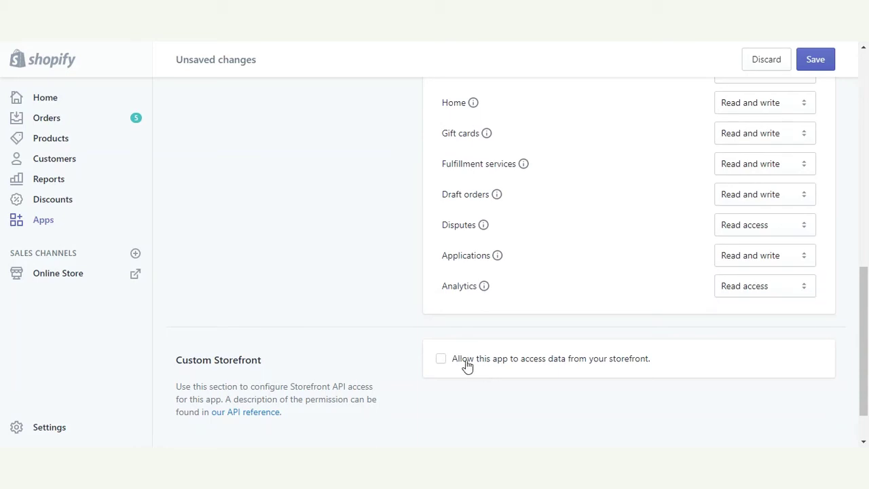
- Allow the app to access data from the storefront and save the API credentials
click(442, 360)
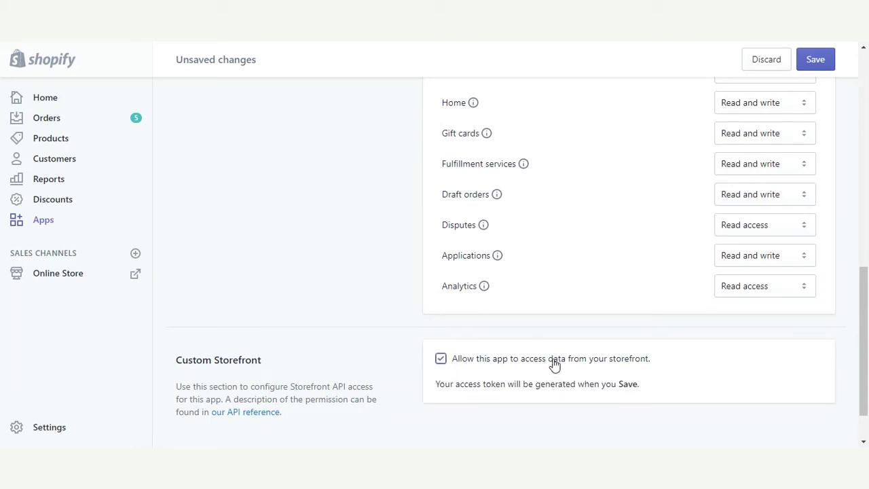
click(816, 68)
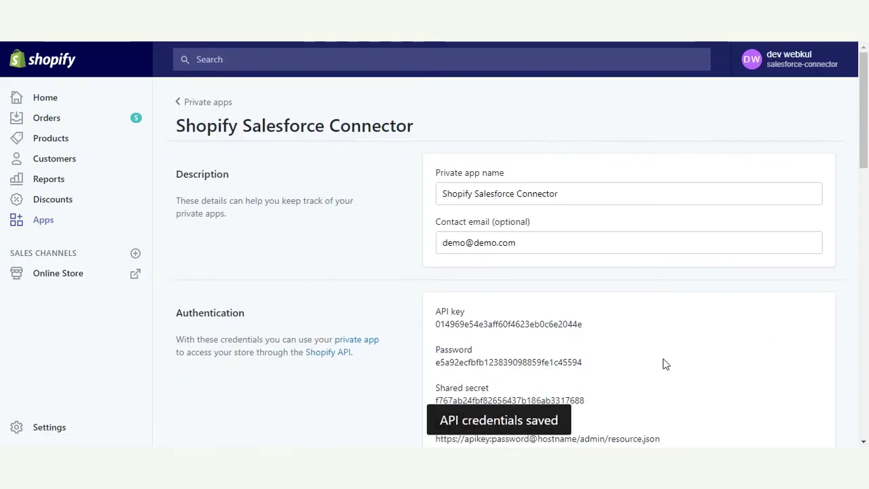
- Examine the generated authentication credentials and highlight the API key of the private app
scroll(665, 364, down, 1)
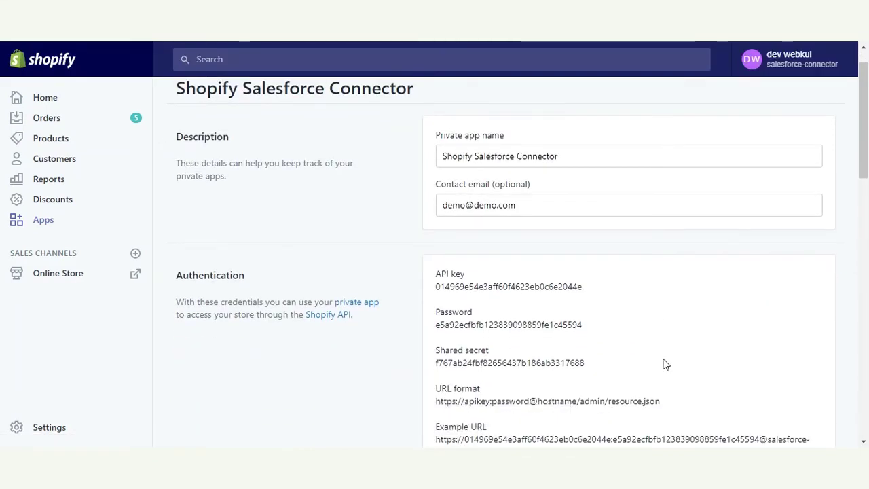
scroll(666, 364, down, 1)
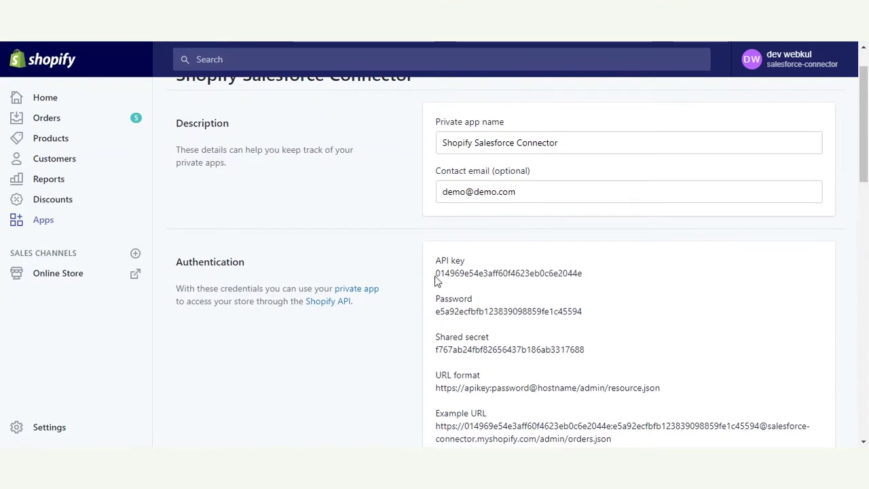
drag(436, 273, 585, 286)
click(597, 289)
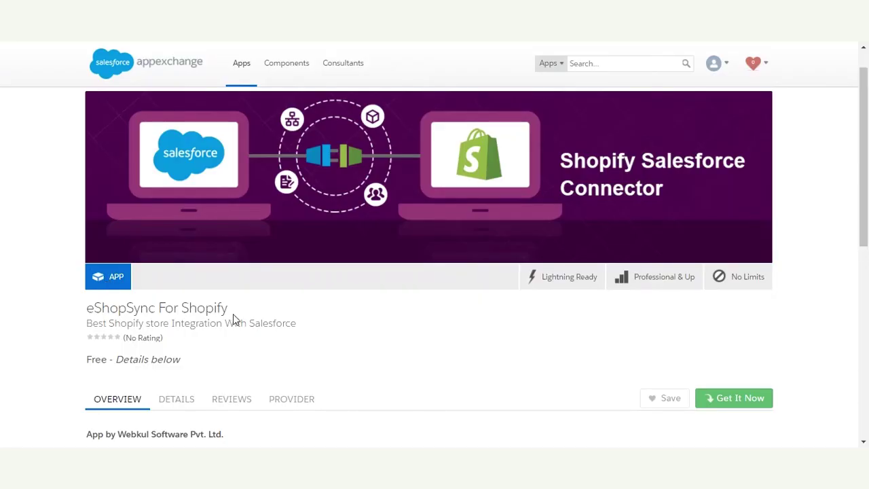
- Install eShopSync For Shopify in production from the Salesforce AppExchange listing, agreeing to the terms and conditions
click(730, 393)
drag(868, 173, 868, 216)
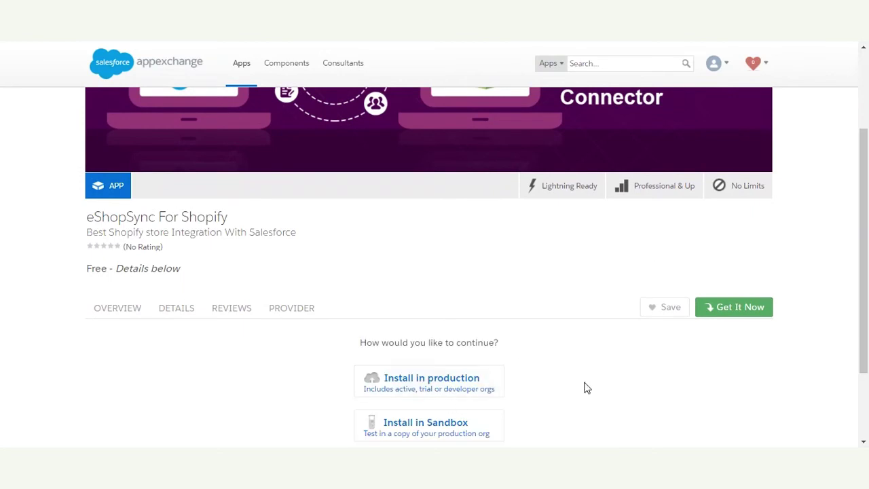
click(472, 385)
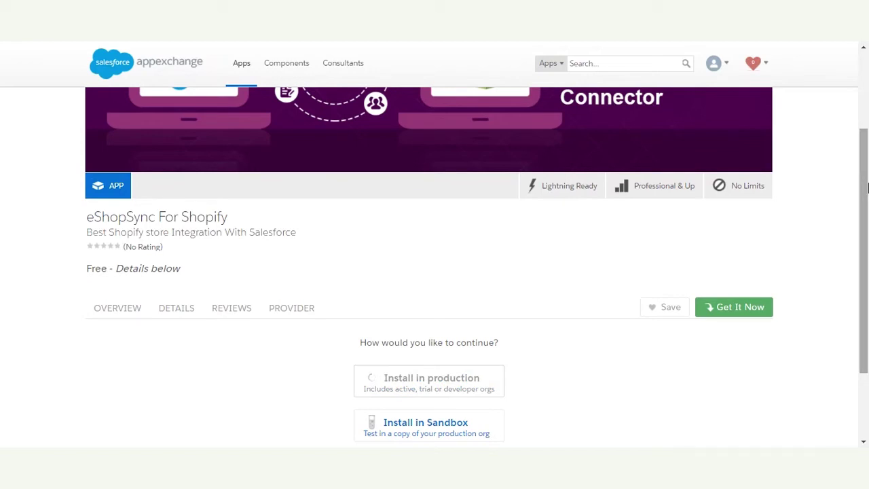
drag(868, 187, 868, 324)
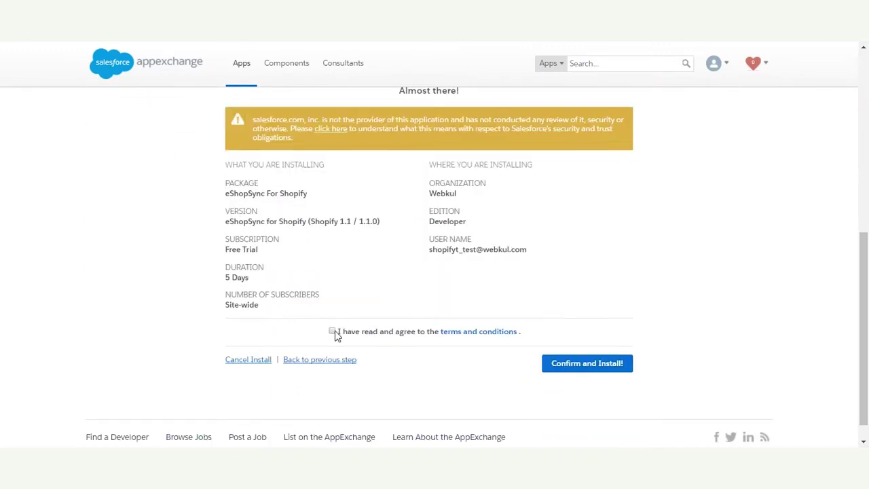
click(610, 365)
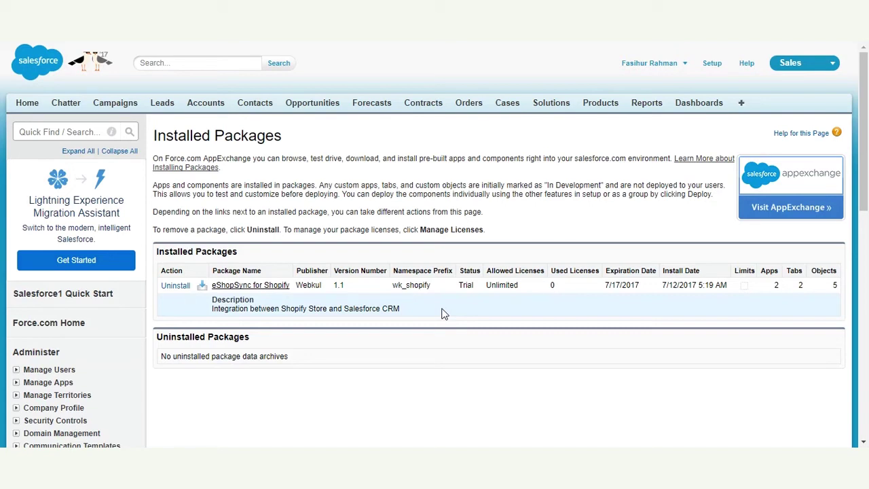
- Find Certificate and Key Management in the Salesforce setup by searching for "cer" and open it
click(59, 133)
text(cer)
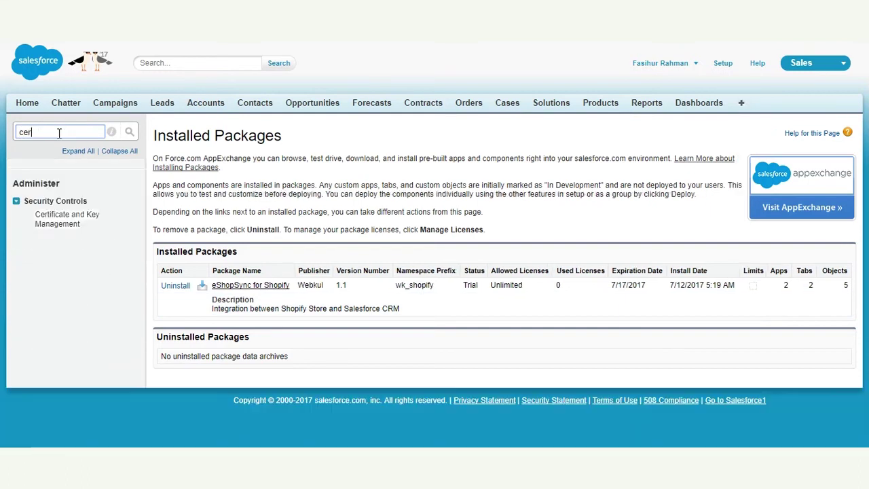
click(72, 224)
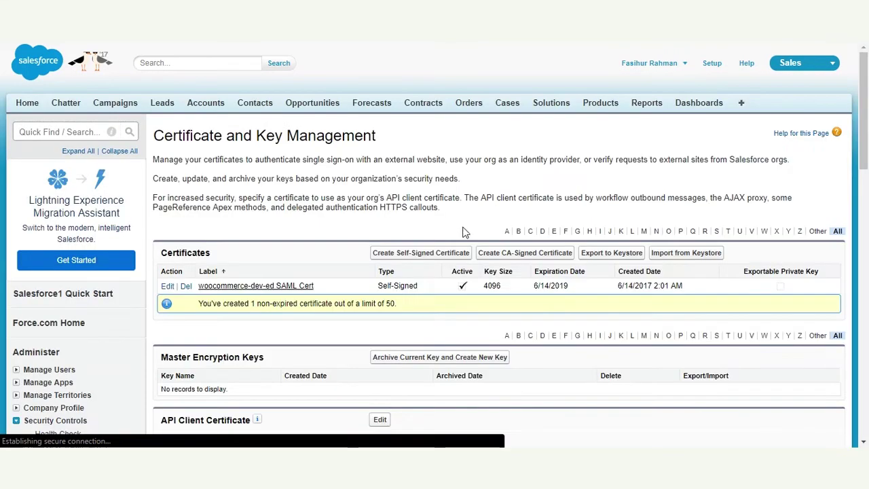
- Create and save a self-signed certificate with the label and unique name Shopify
click(385, 259)
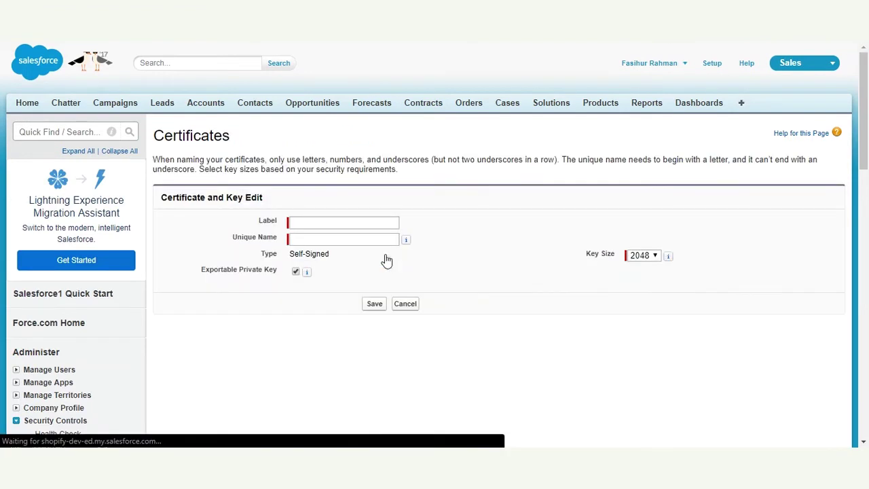
click(342, 222)
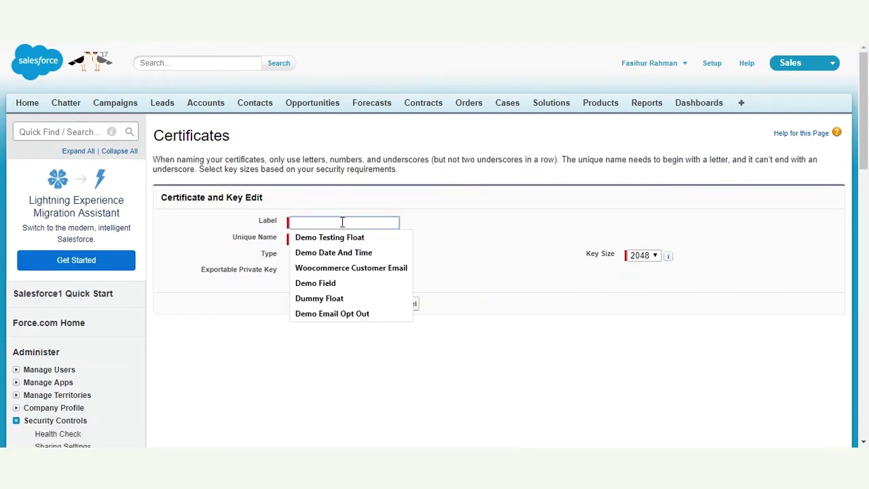
text(Shop)
key(Tab)
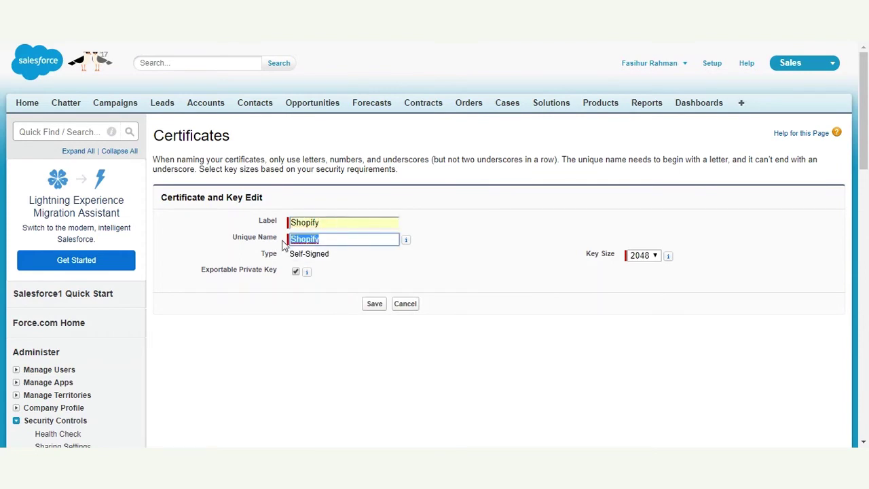
click(368, 309)
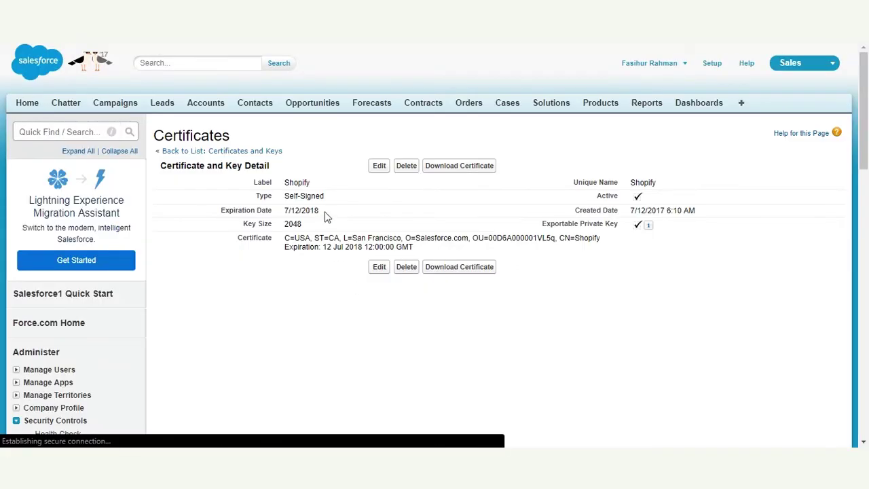
- Search the Salesforce setup for "remot", open Remote Site Settings and start a new remote site
click(86, 136)
text(re)
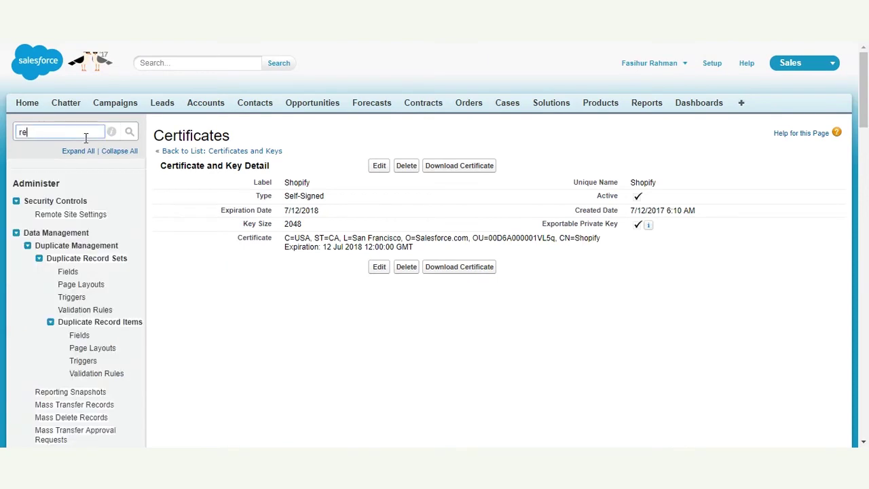
text(mot)
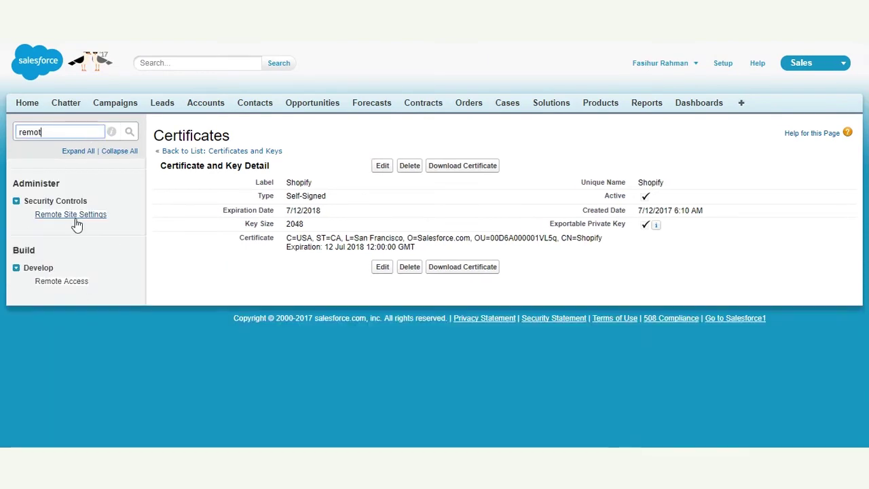
click(77, 223)
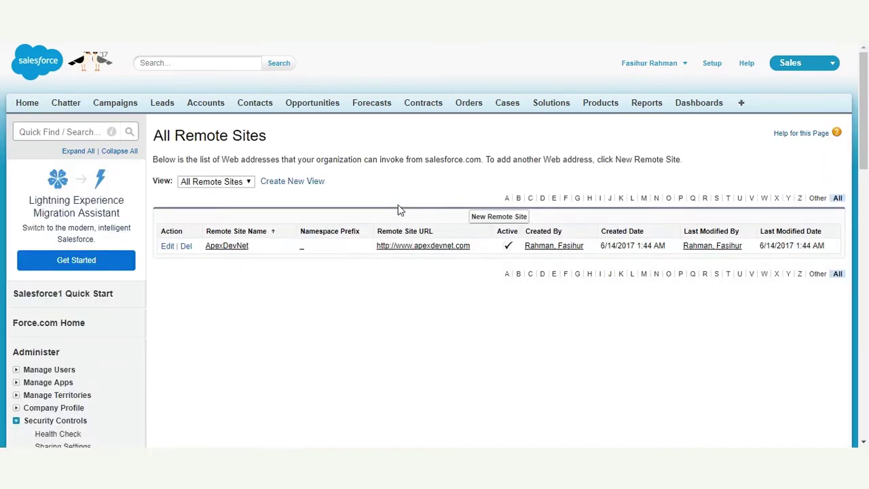
click(484, 221)
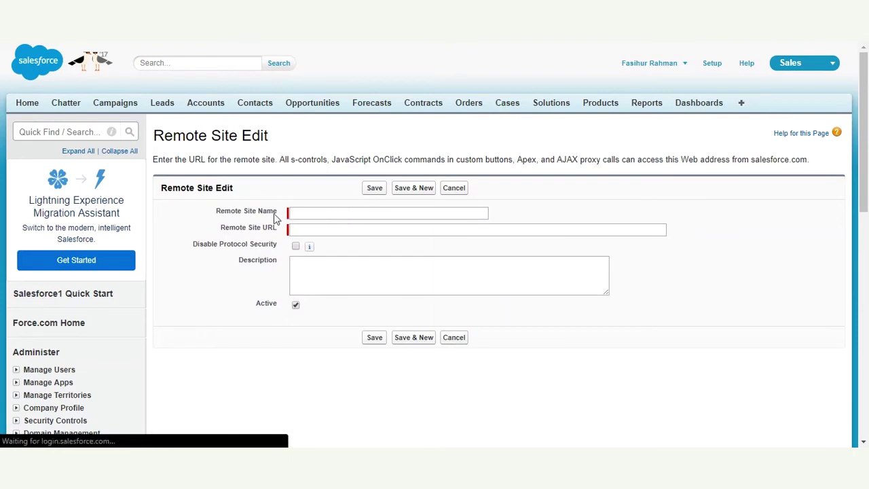
click(305, 213)
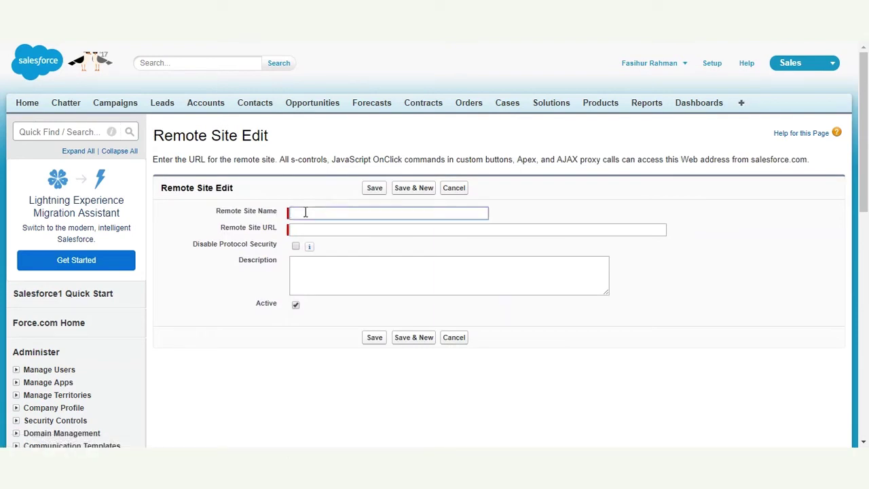
text(Shopify_URL)
key(alt+Tab)
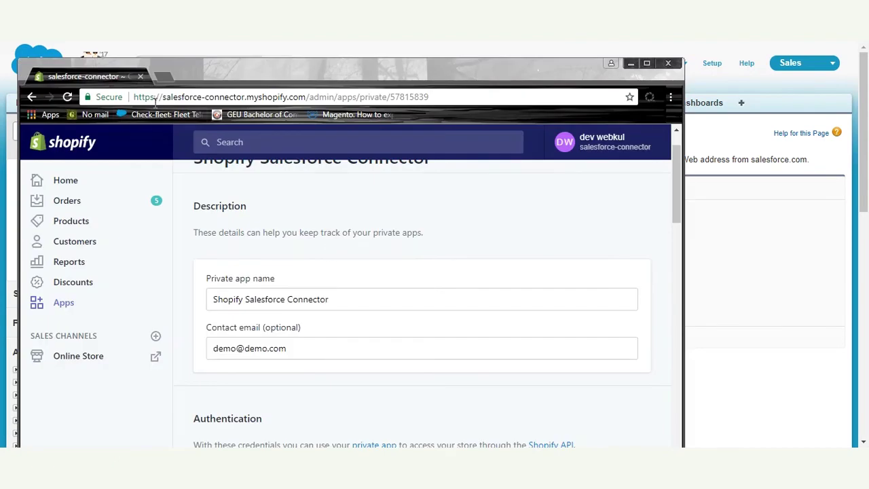
mouse_move(134, 97)
mouse_down()
mouse_move(304, 97)
mouse_move(130, 98)
mouse_up()
key(ctrl+c)
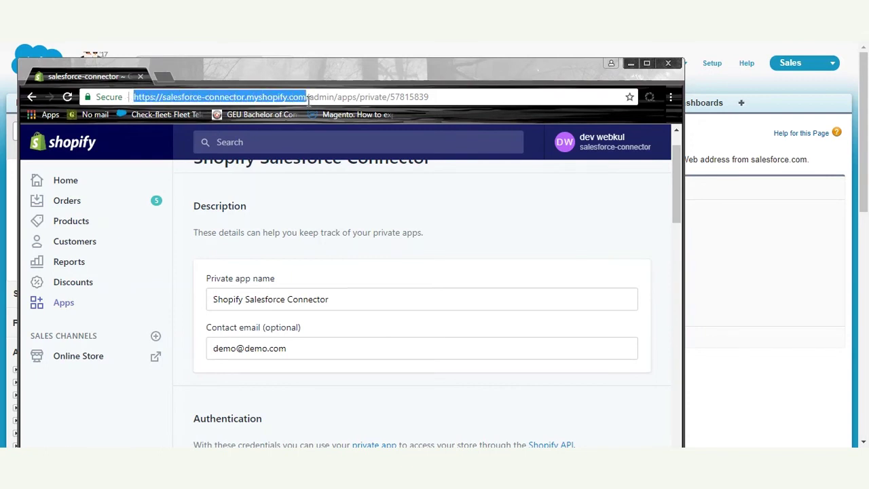
key(alt+Tab)
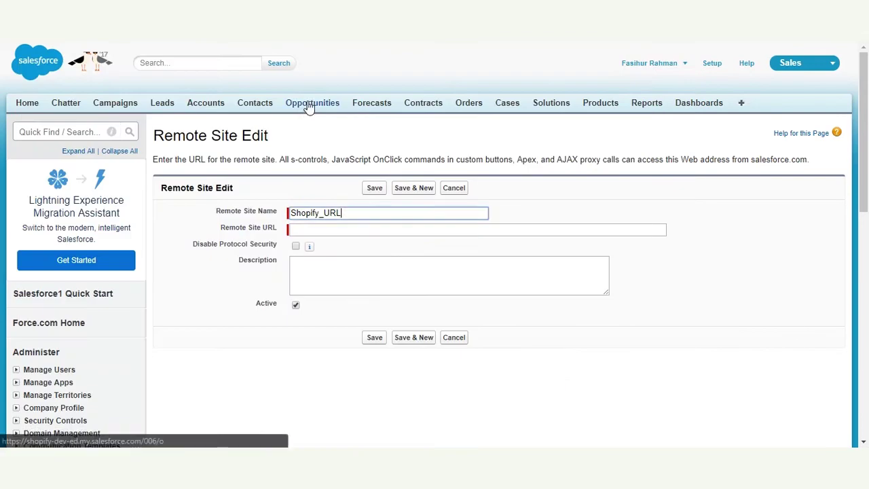
click(378, 229)
key(ctrl+v)
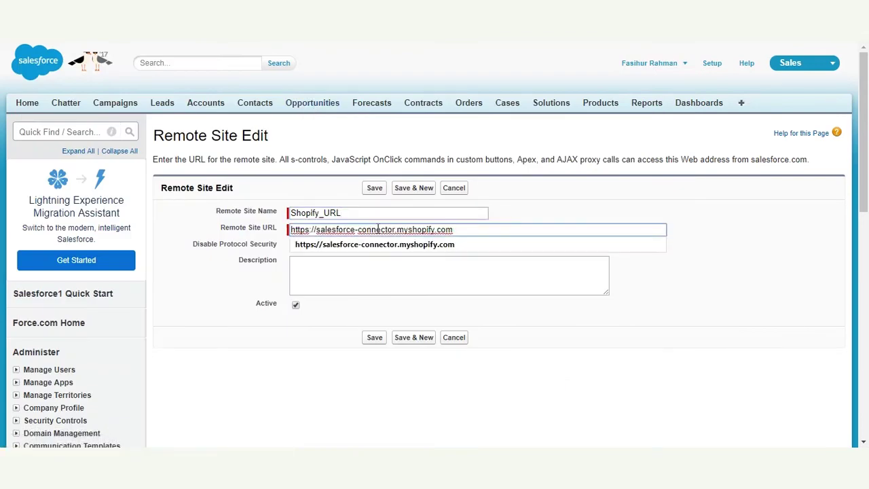
click(377, 189)
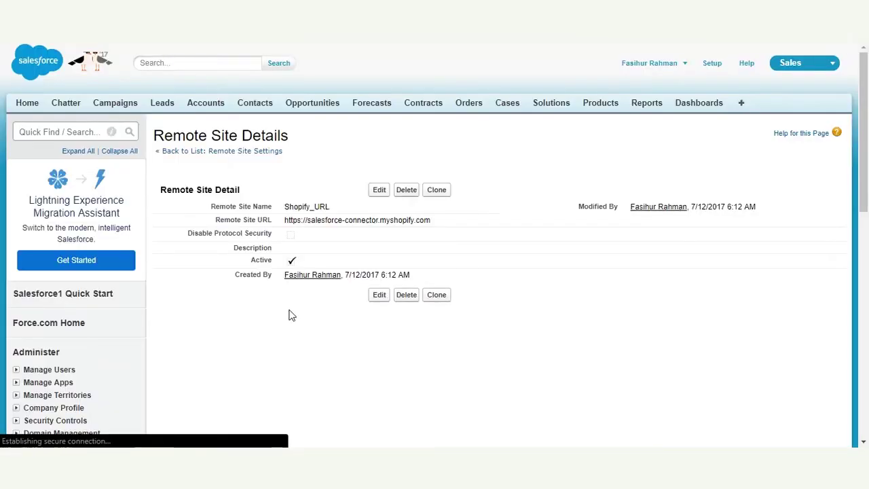
- Return to Remote Site Settings by searching for "remo" and start another remote site named Salesforce_Configuration
click(77, 130)
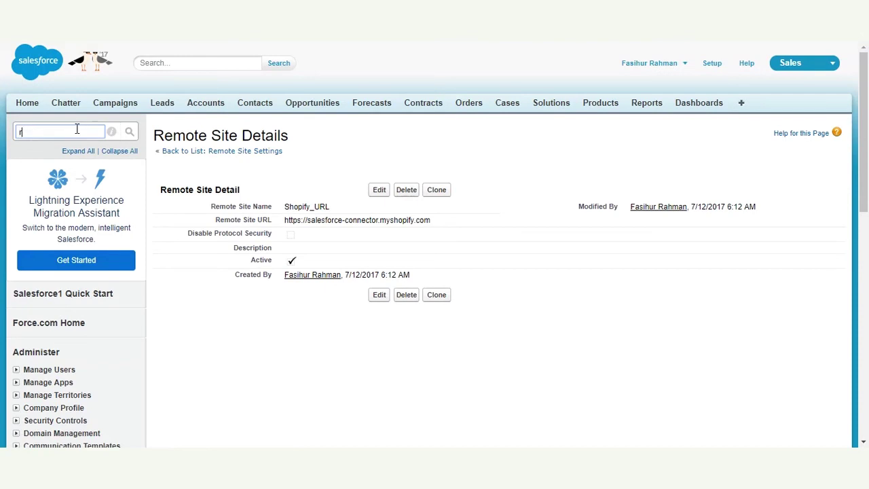
text(remo)
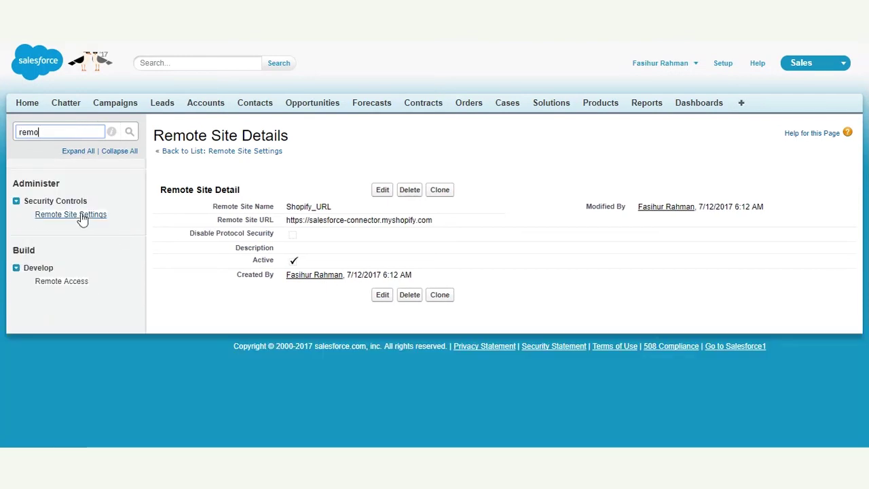
click(86, 220)
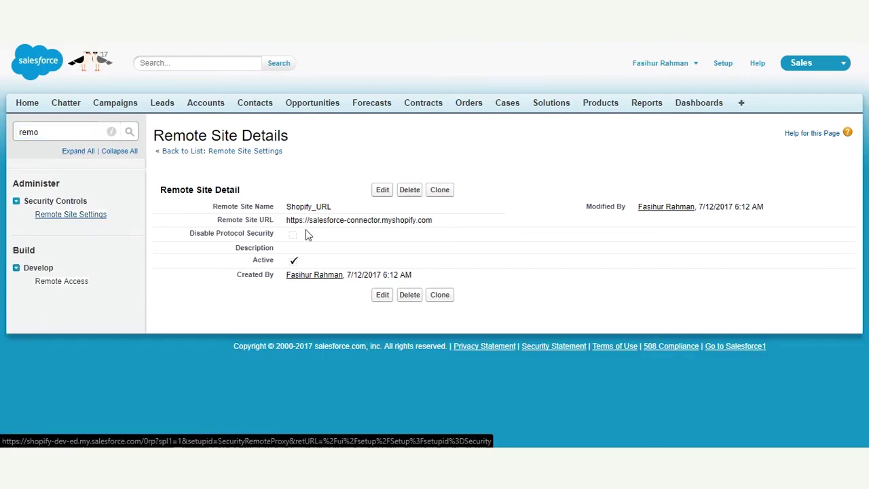
click(496, 218)
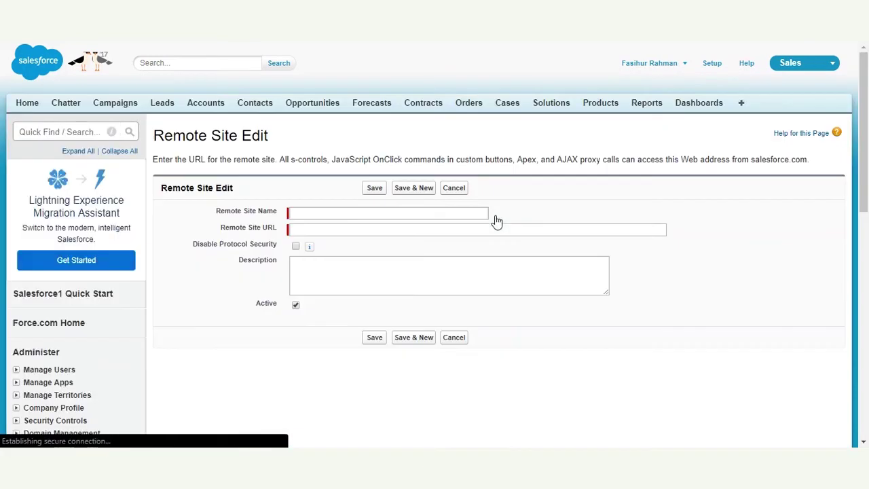
click(351, 216)
text(Salesforce_Configuration)
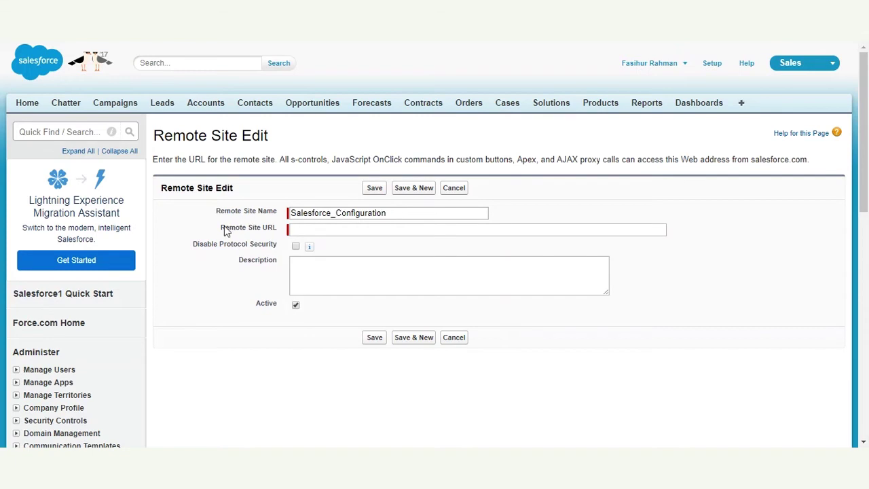
- Switch to the other Salesforce window and open the Shopify Salesforce Connector's Configuration page in the eShopSync for Shopify app
key(alt+Tab)
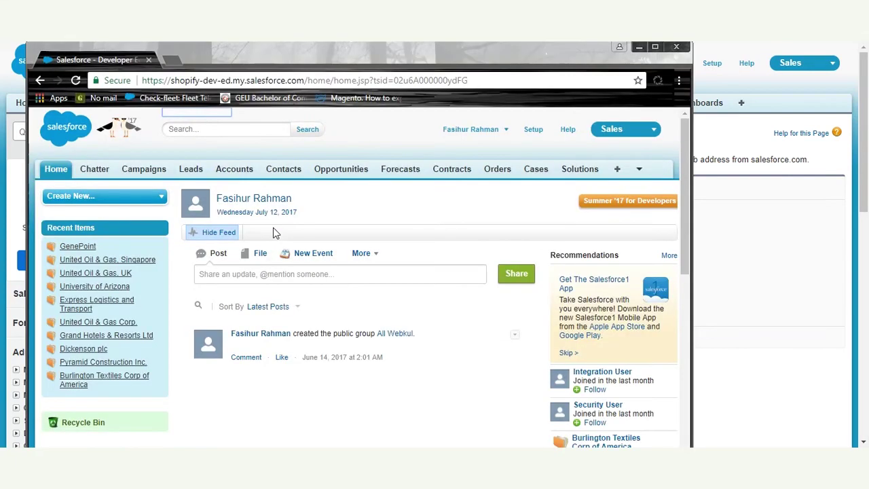
click(604, 131)
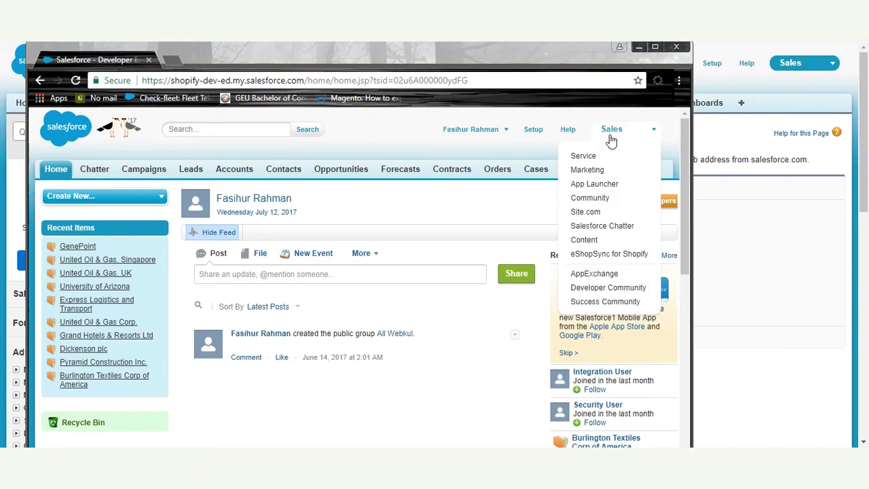
click(602, 254)
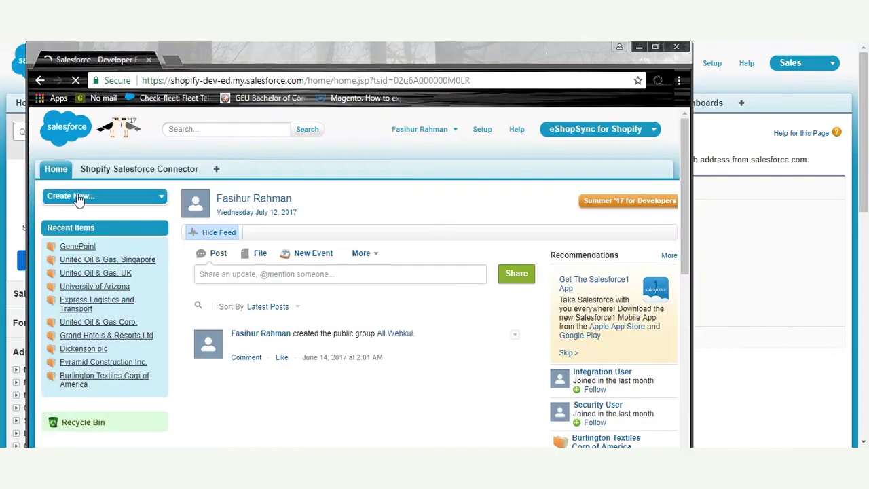
click(138, 171)
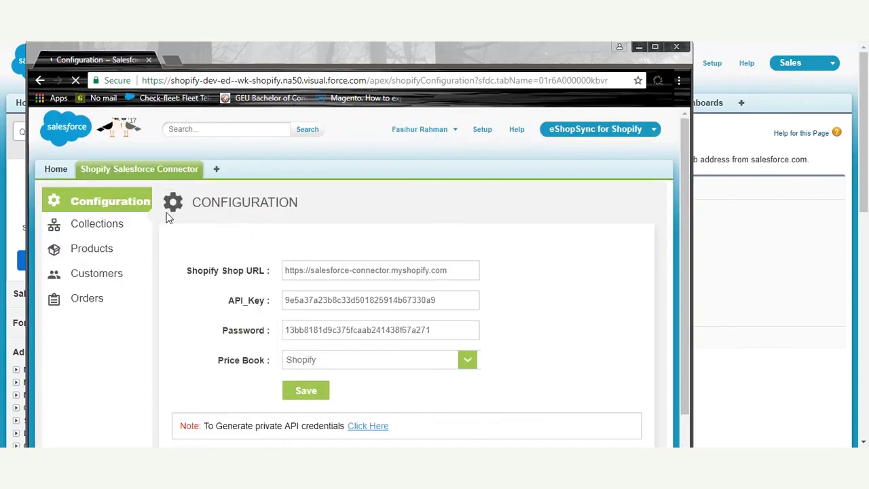
click(113, 210)
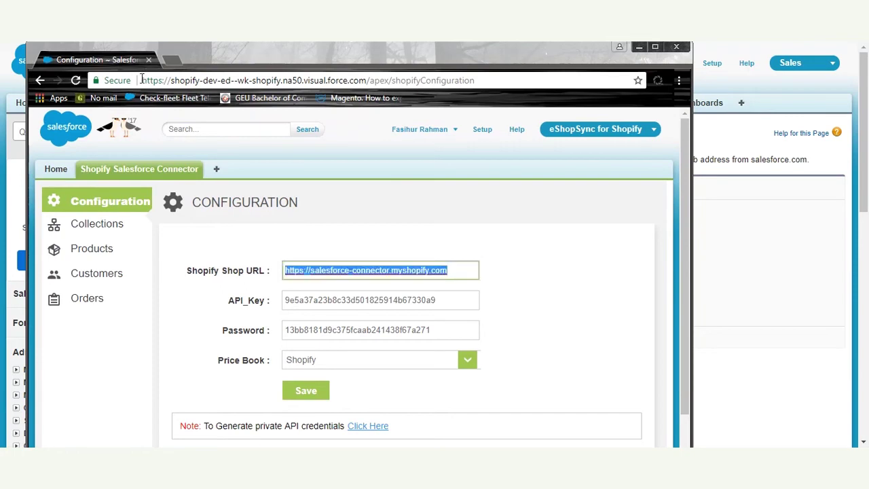
drag(143, 80, 323, 81)
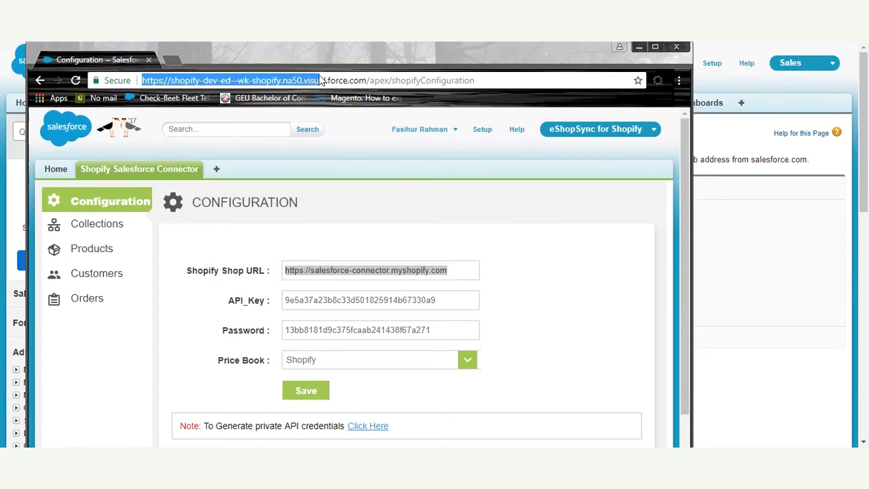
click(370, 80)
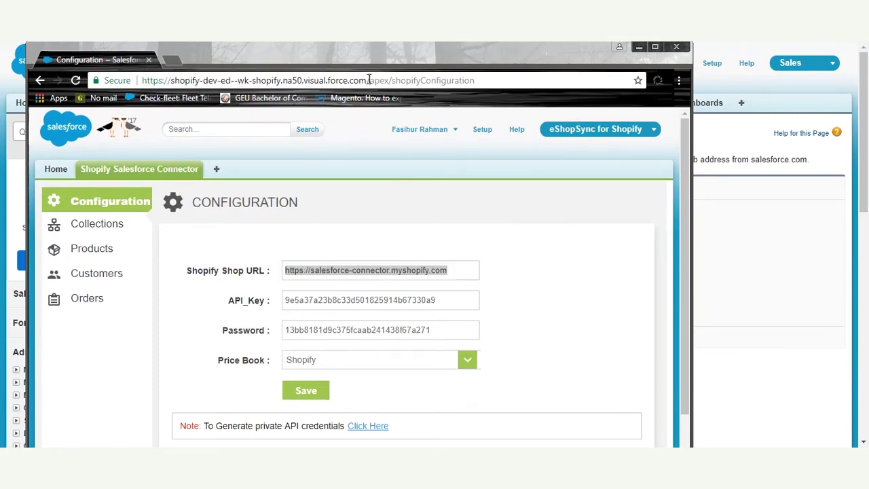
drag(369, 81, 117, 80)
key(ctrl+c)
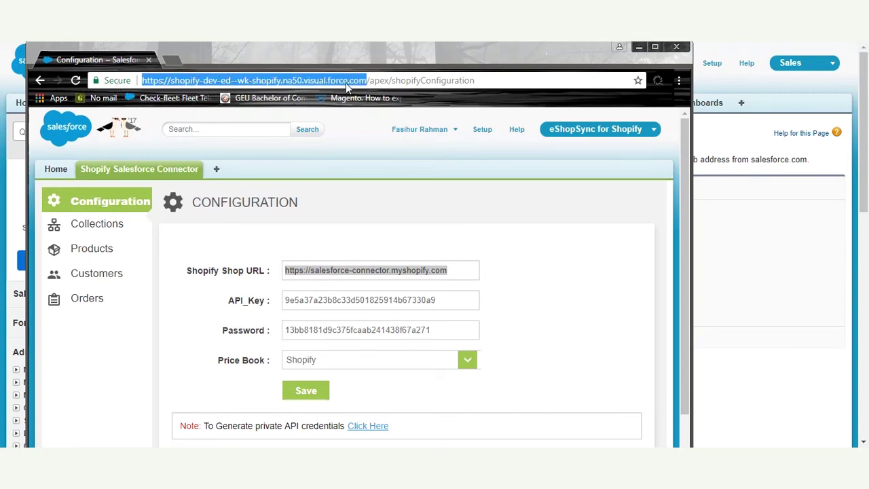
key(alt+Tab)
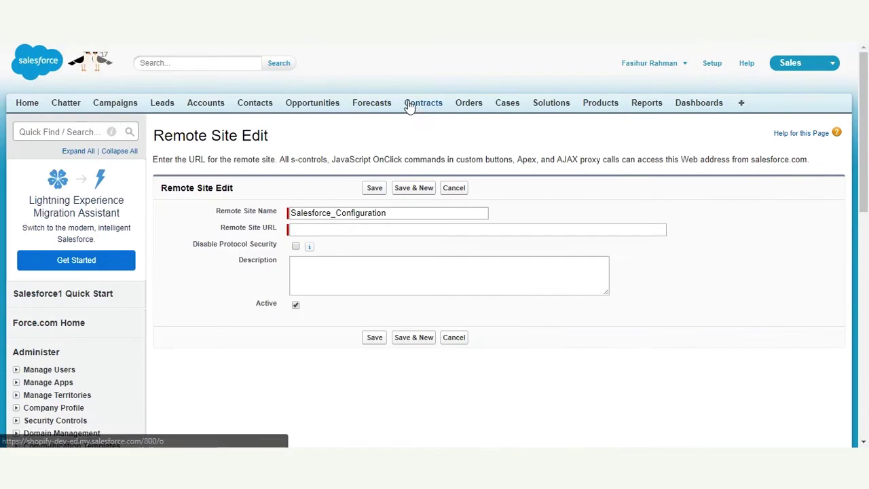
click(351, 231)
key(ctrl+v)
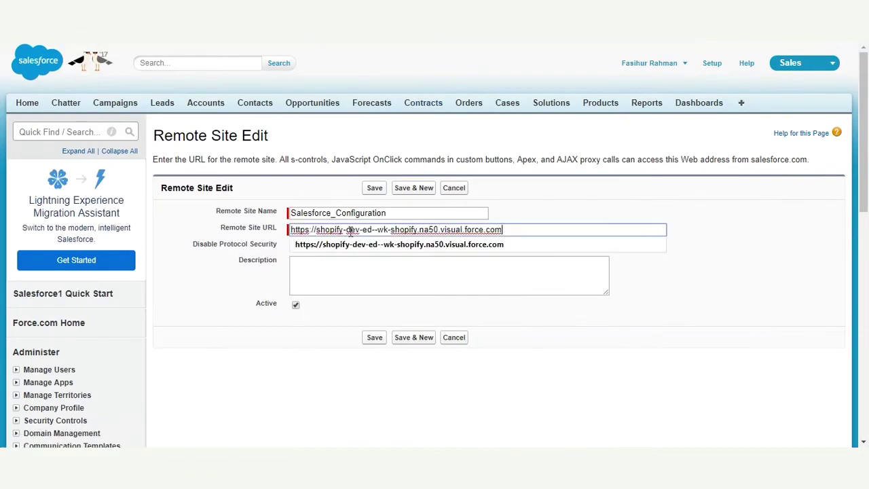
click(381, 339)
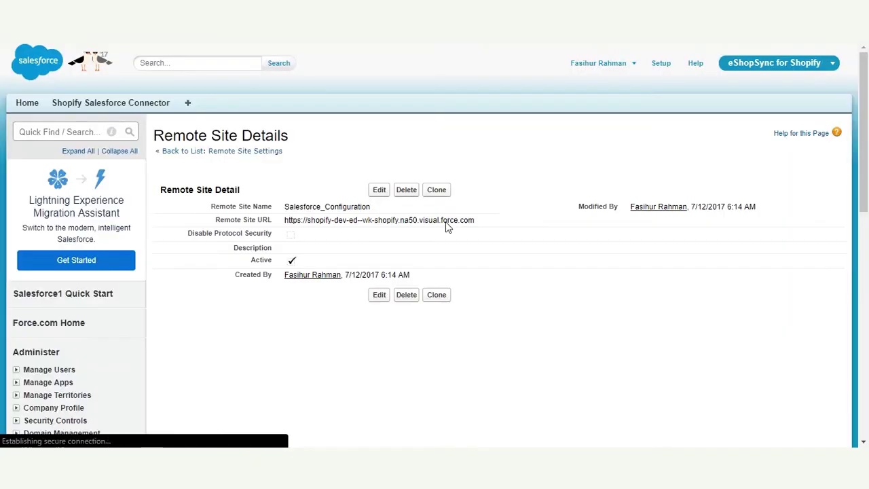
click(132, 107)
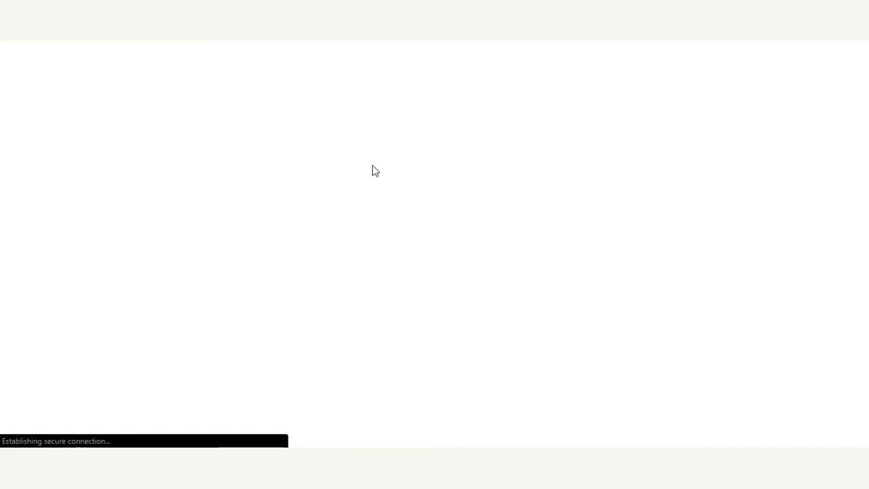
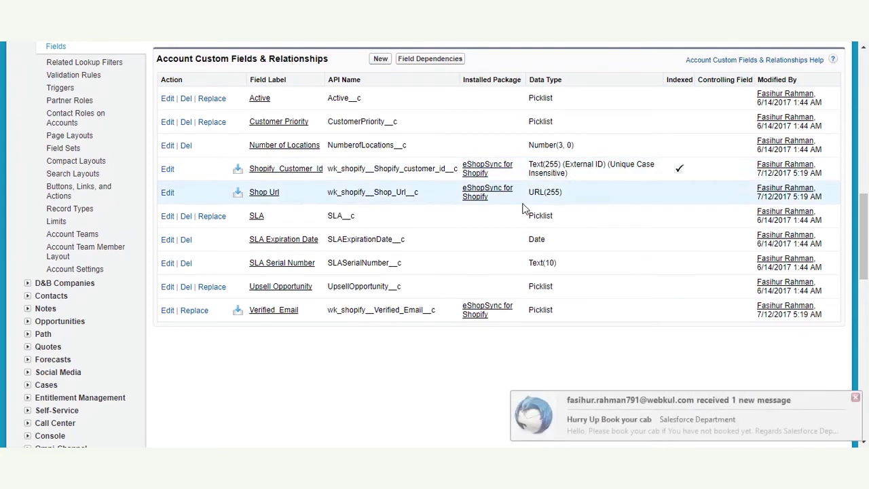
- Dismiss the mail notification and open the field accessibility view of the Account custom field Shopify_Customer_Id
click(855, 399)
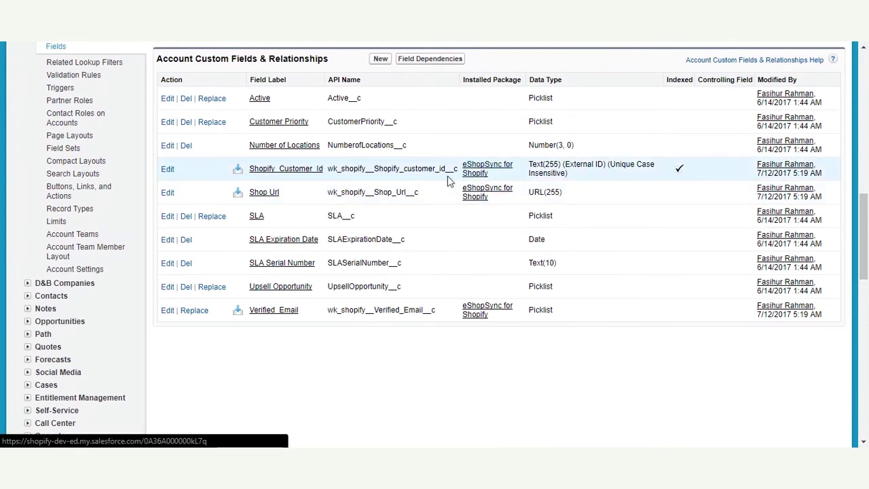
click(291, 173)
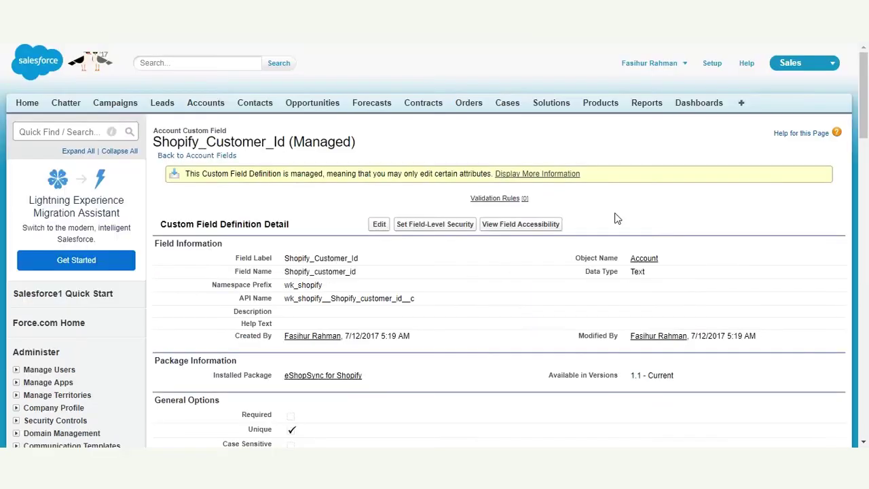
click(518, 227)
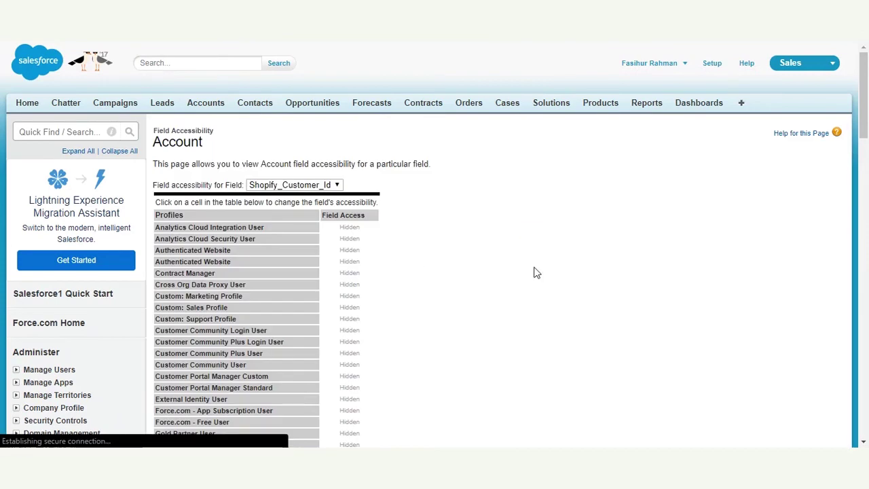
- Make the Shopify_Customer_Id field visible on the Account Layout through the System Administrator profile's access settings and save
scroll(537, 275, down, 3)
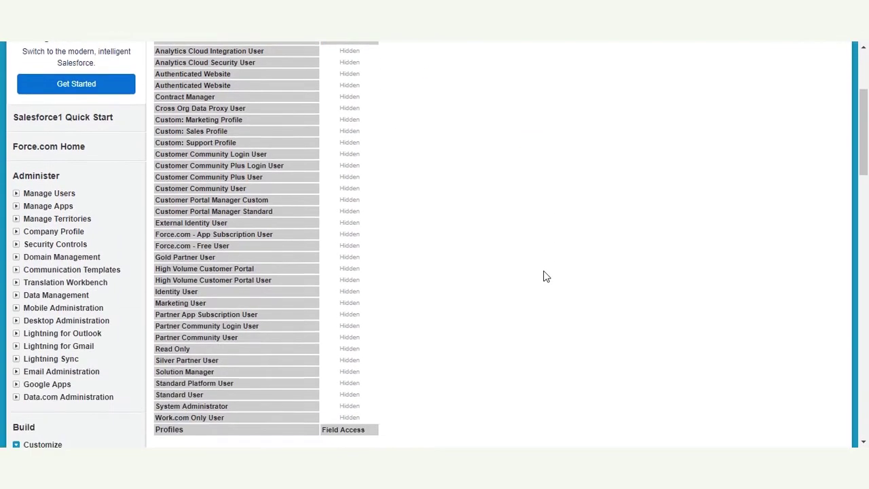
scroll(547, 277, down, 1)
mouse_move(350, 343)
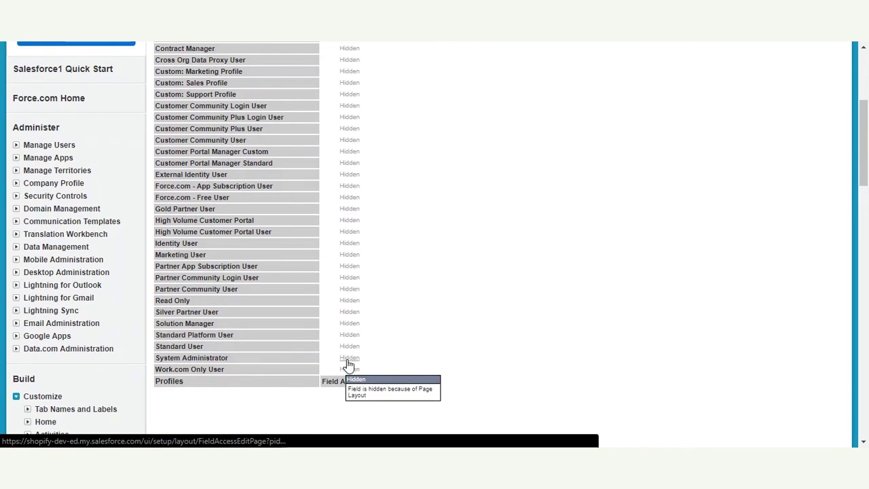
click(348, 363)
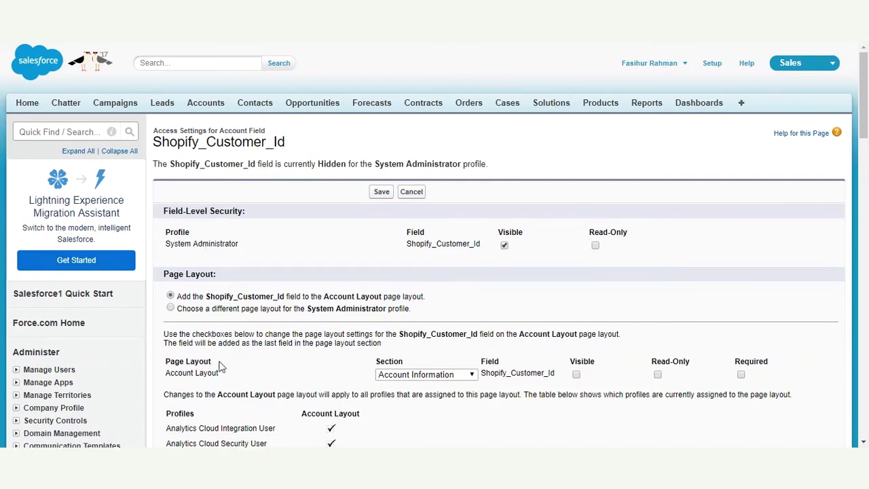
click(382, 194)
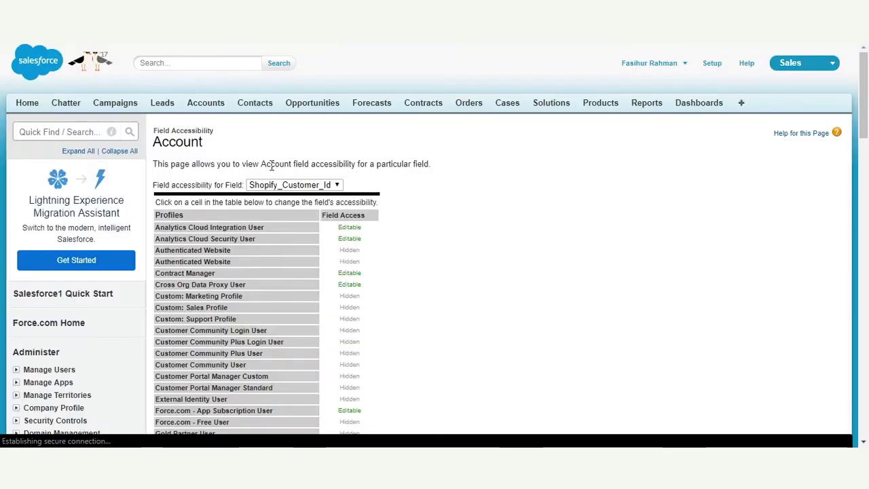
- Return to the Account fields list and review the custom fields and the other objects listed in the setup navigation
scroll(525, 279, down, 3)
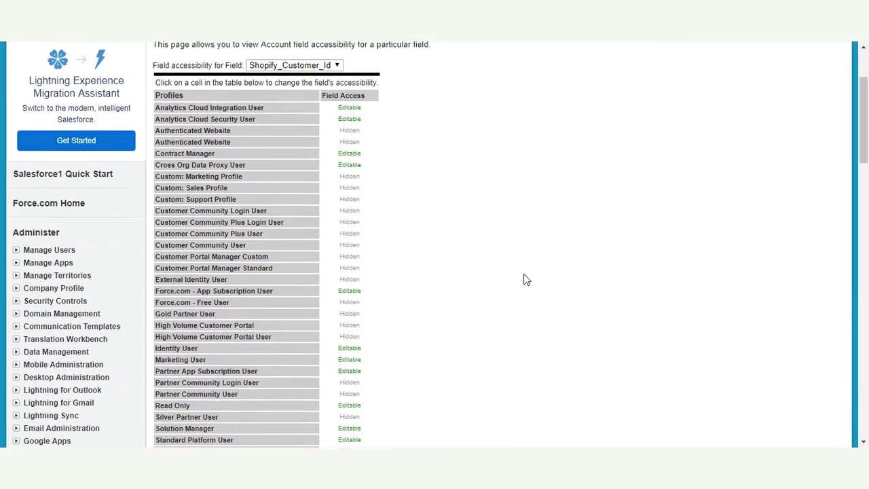
scroll(523, 279, down, 8)
scroll(523, 279, up, 2)
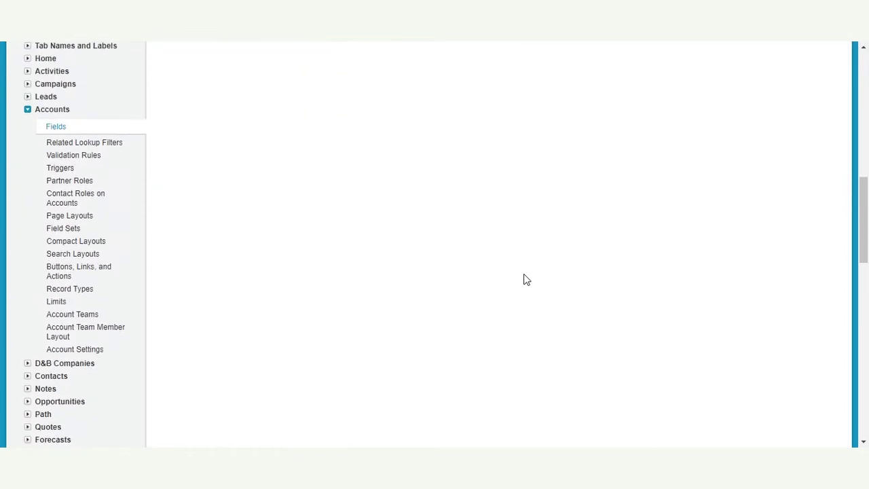
click(56, 127)
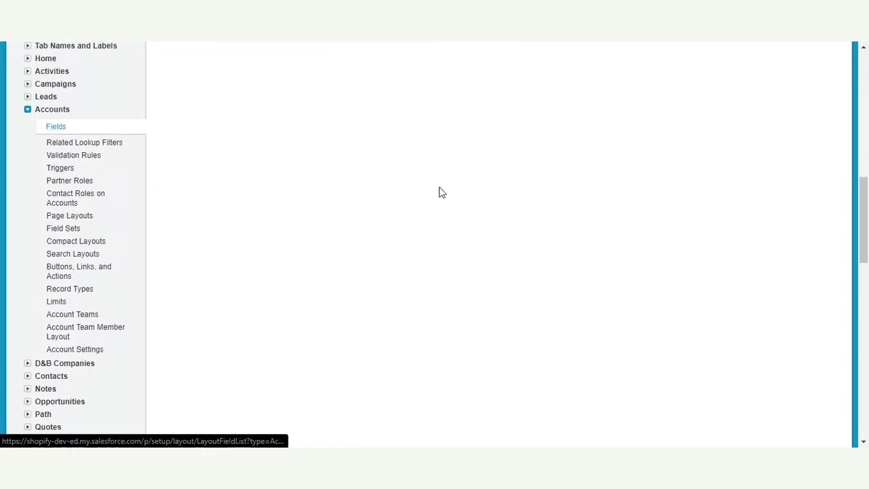
scroll(620, 272, down, 20)
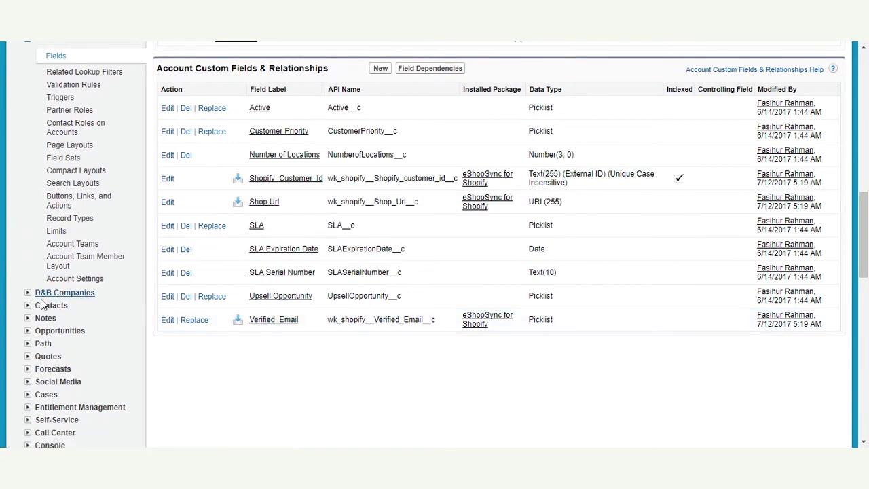
scroll(282, 346, down, 3)
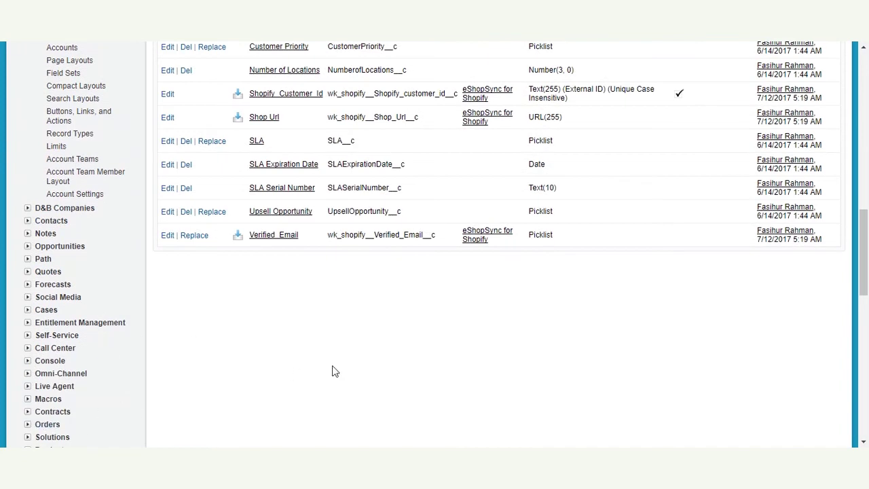
scroll(328, 301, down, 1)
scroll(328, 301, up, 2)
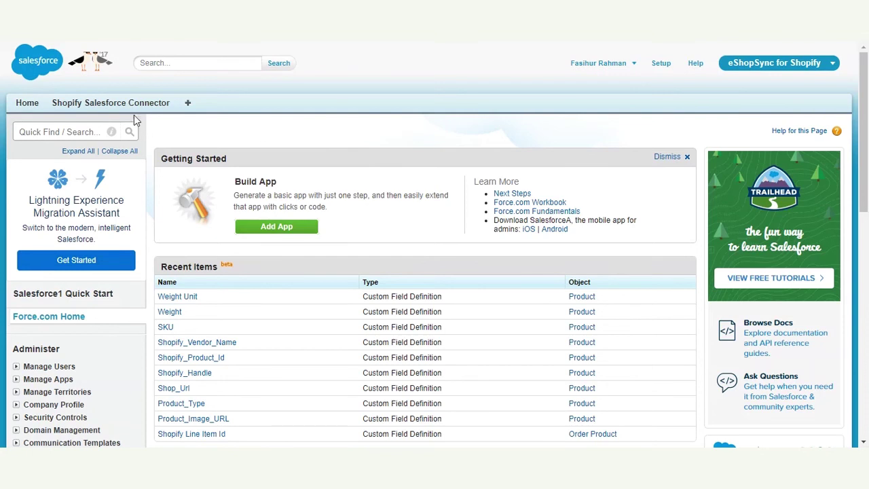
- Open the Shopify Salesforce Connector in the eShopSync for Shopify app
click(755, 67)
click(754, 68)
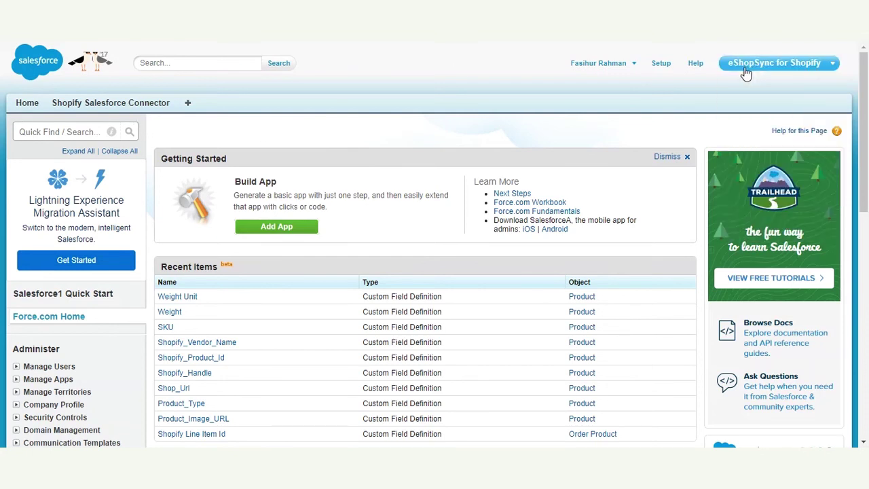
click(123, 103)
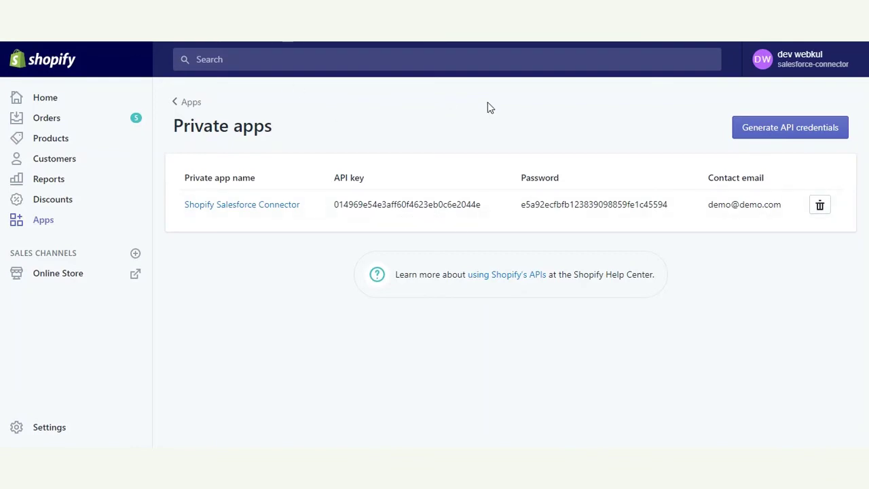
drag(486, 206, 337, 214)
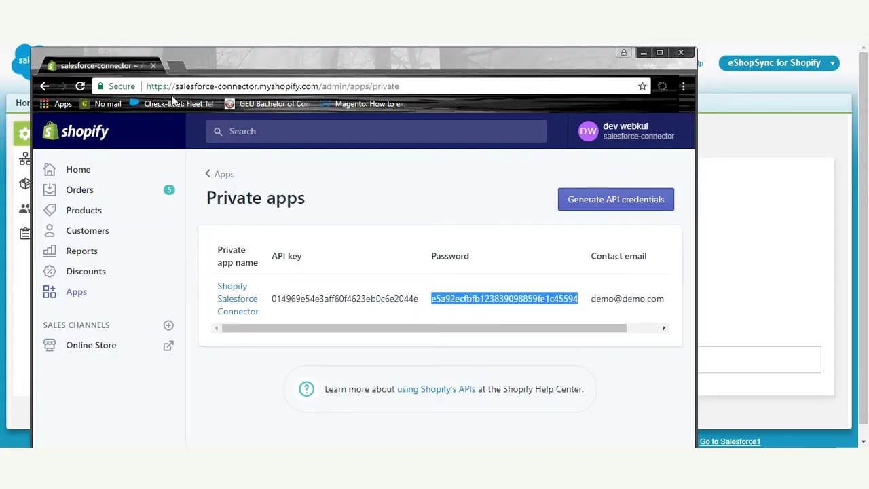
drag(319, 88, 141, 93)
key(ctrl+c)
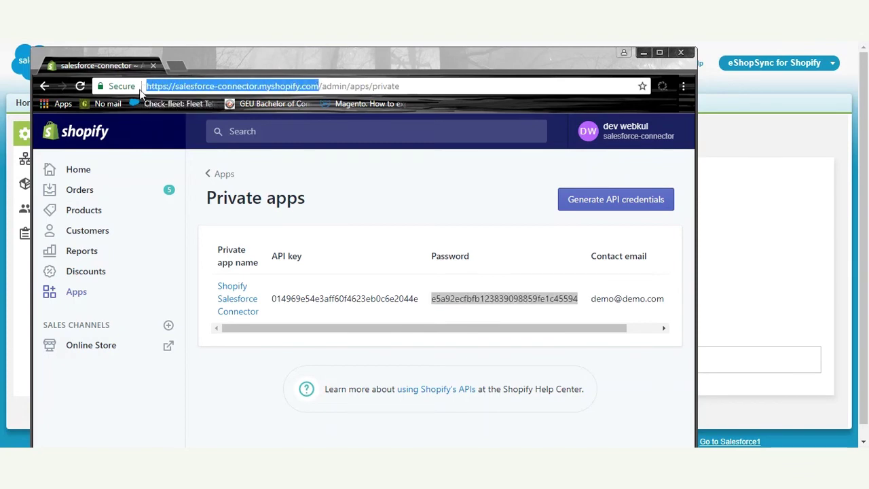
key(alt+Tab)
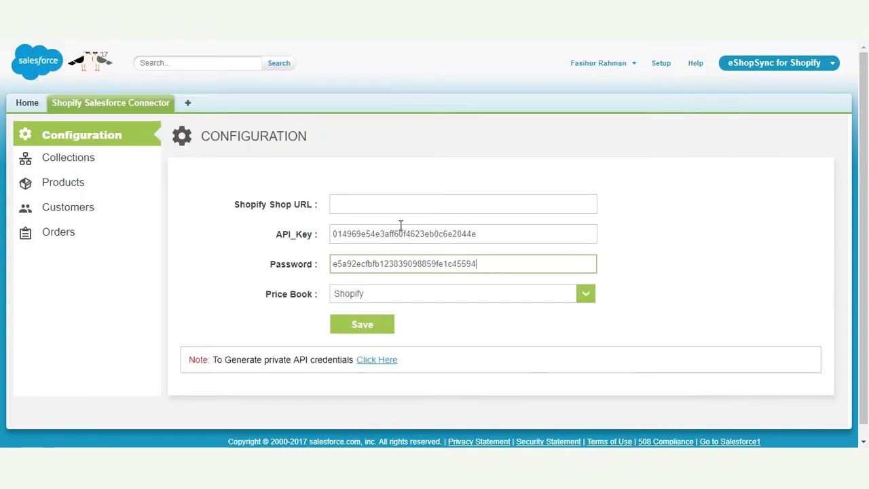
click(358, 208)
key(ctrl+v)
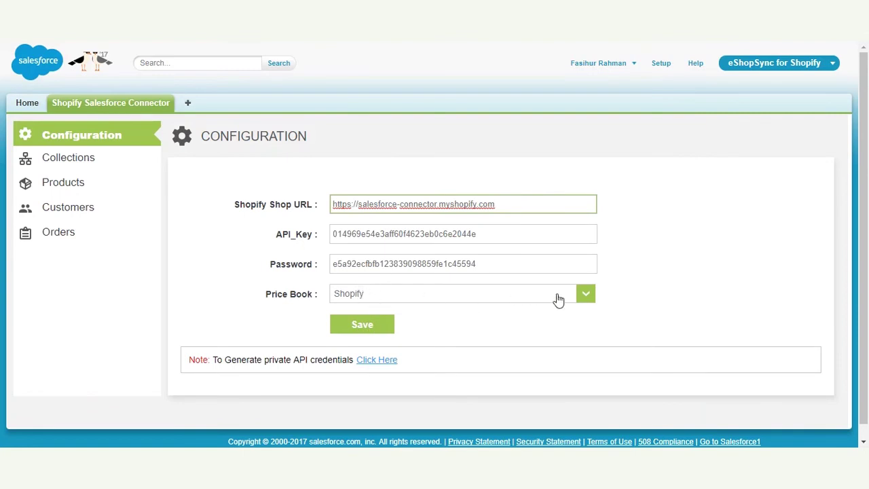
- Set the price book to Shopify and save the connector configuration
click(585, 296)
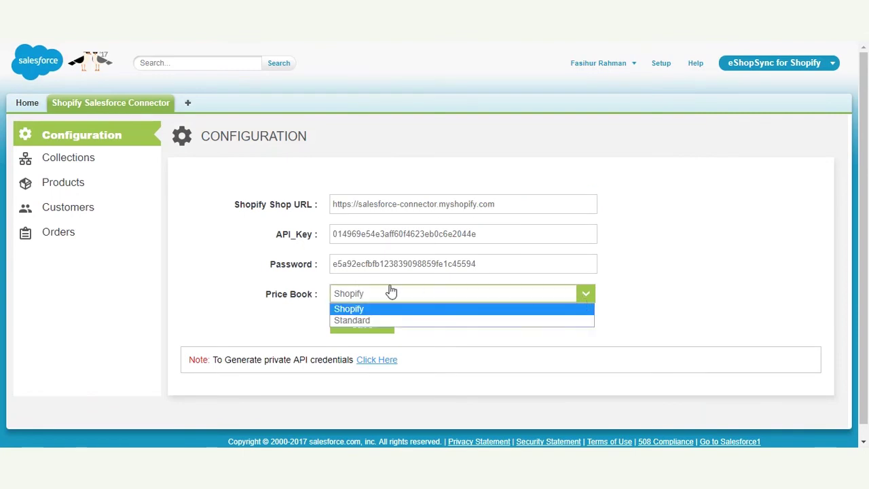
click(358, 320)
click(563, 300)
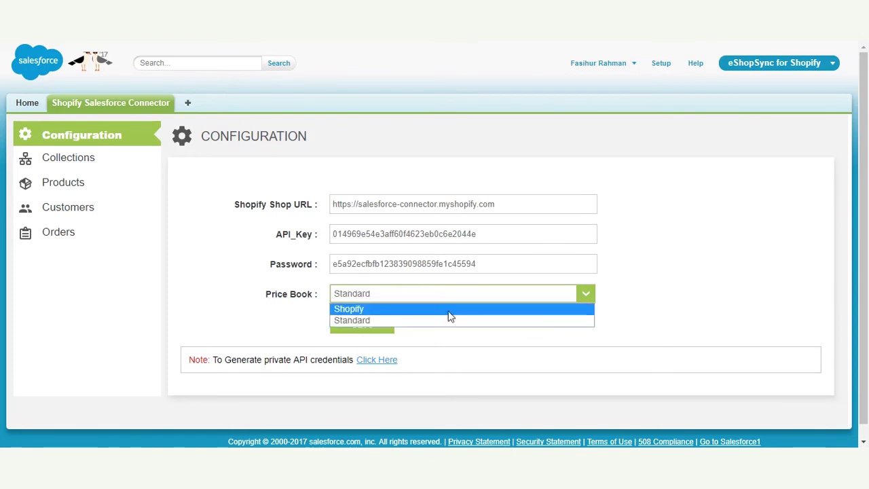
click(381, 308)
click(362, 324)
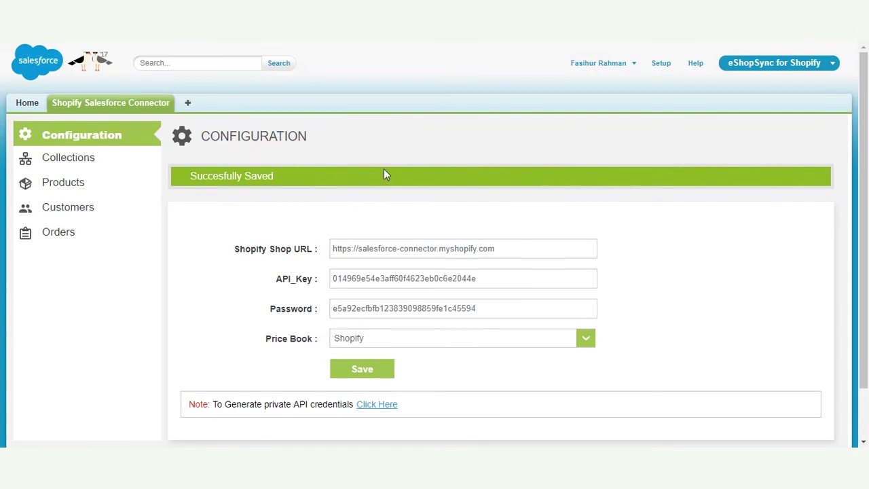
- Open the Collections page and examine its records-per-page choices and the shop name, org type and collection type filters
click(67, 163)
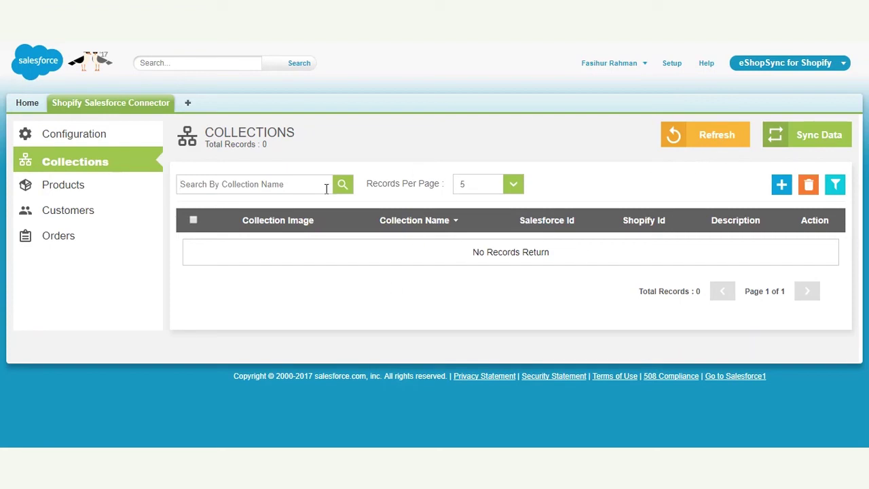
click(515, 185)
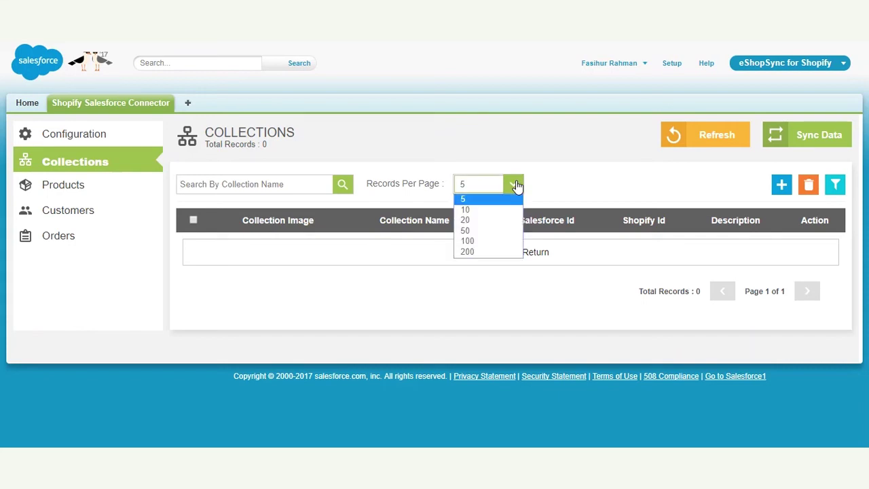
click(633, 182)
click(833, 186)
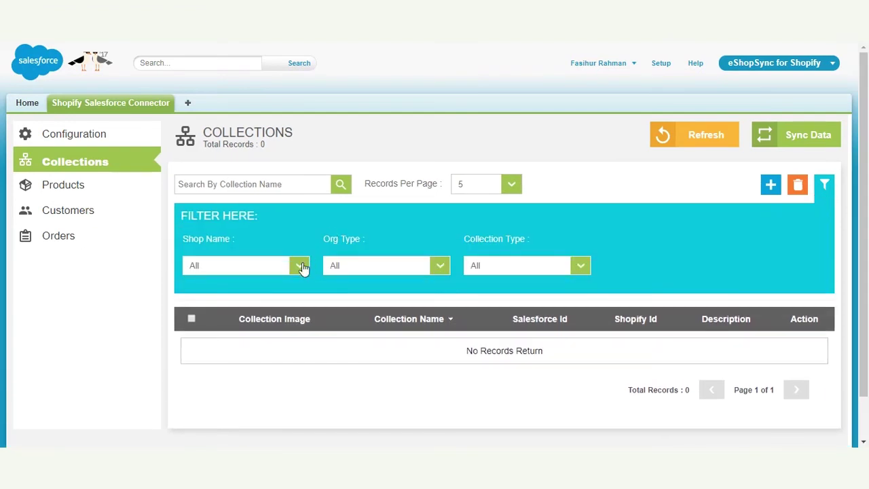
click(301, 268)
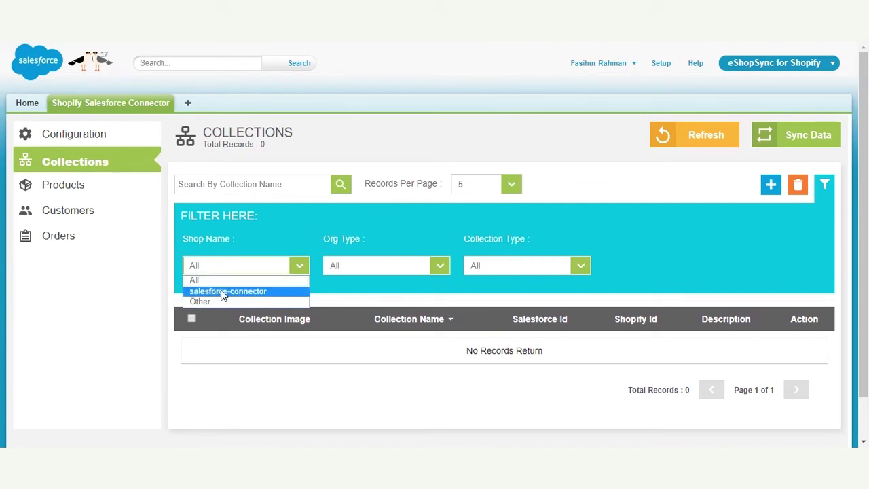
click(436, 271)
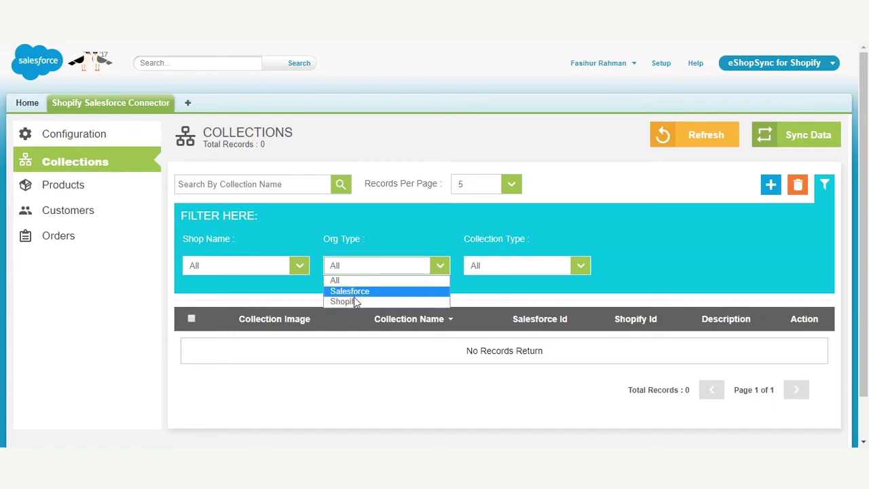
click(579, 266)
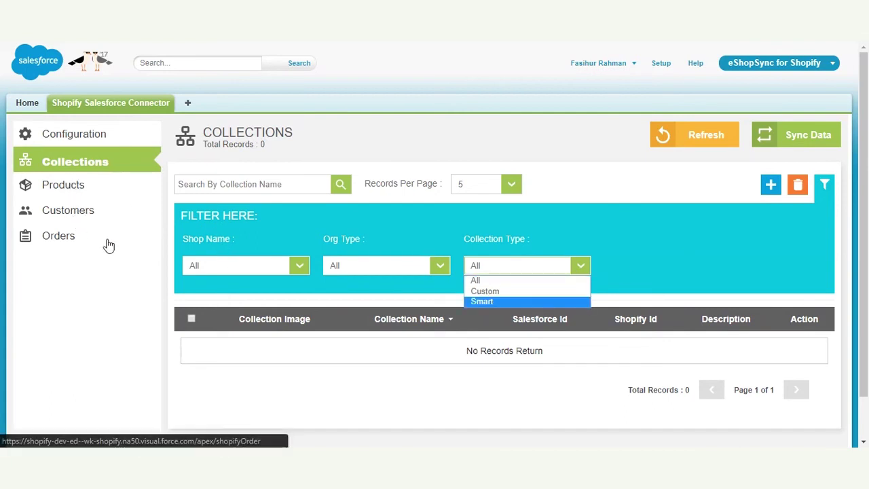
click(614, 167)
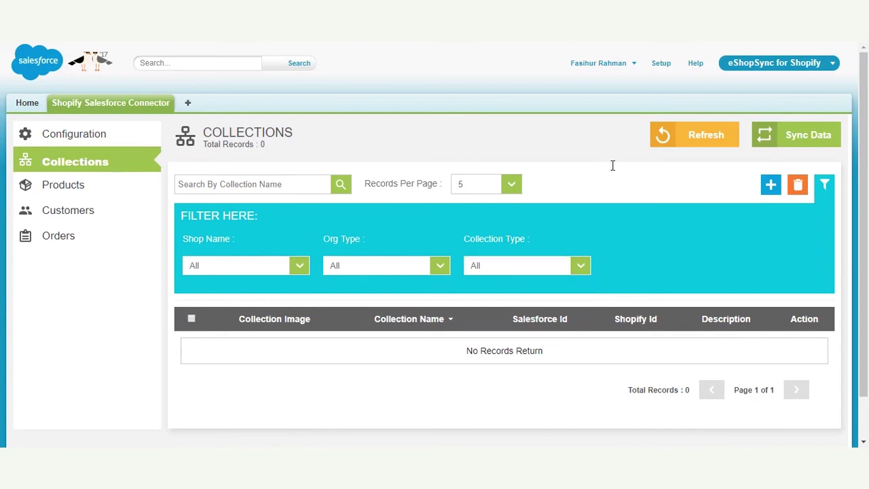
click(824, 185)
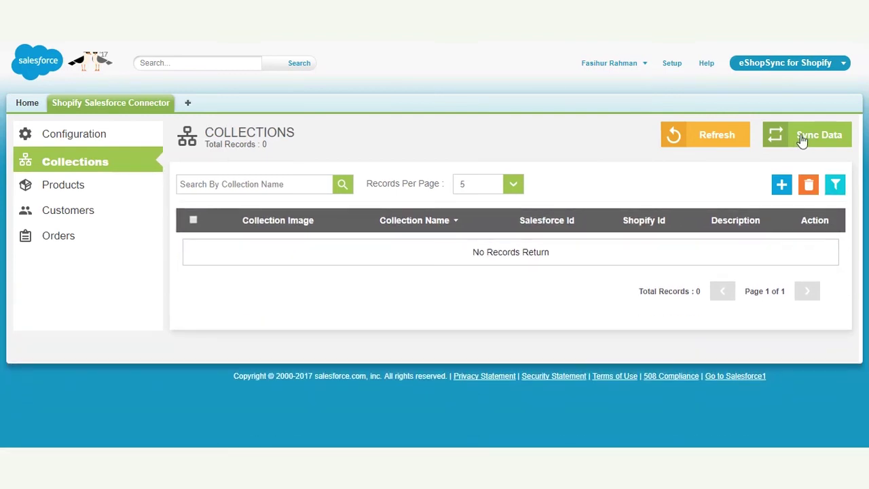
- Sync the Shopify collections into the refreshed Collections list and show 10 records per page
click(802, 138)
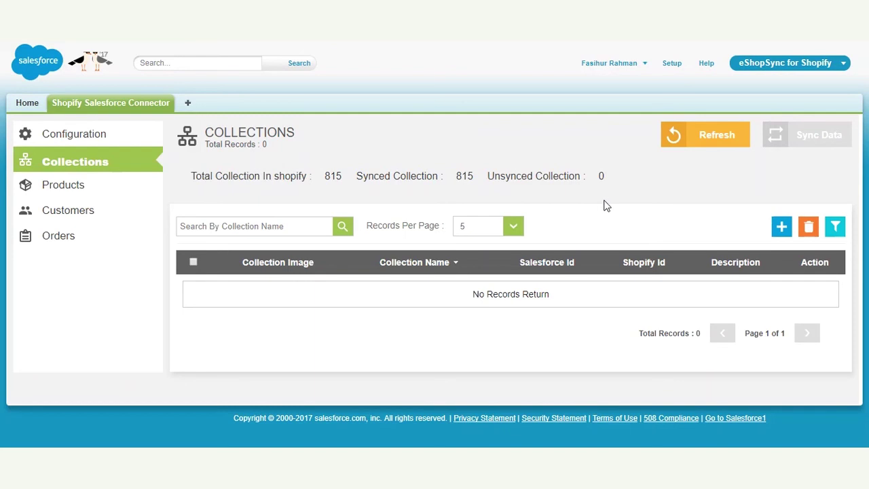
click(713, 150)
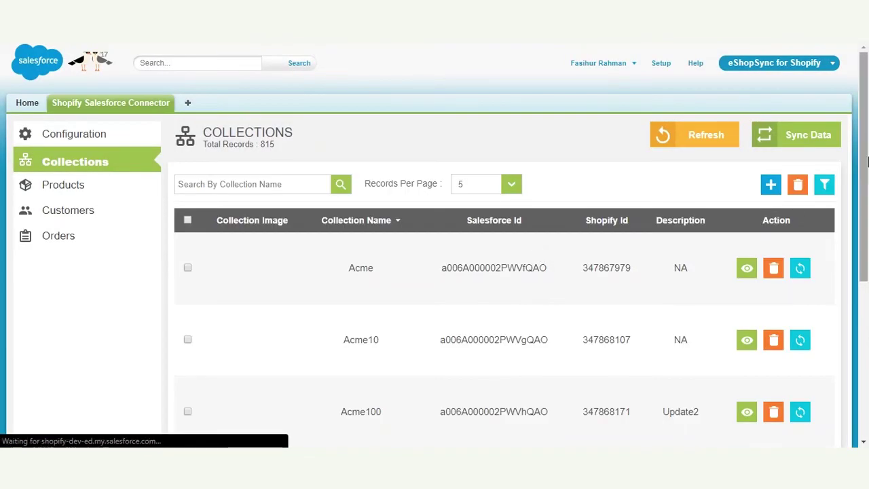
scroll(868, 162, down, 1)
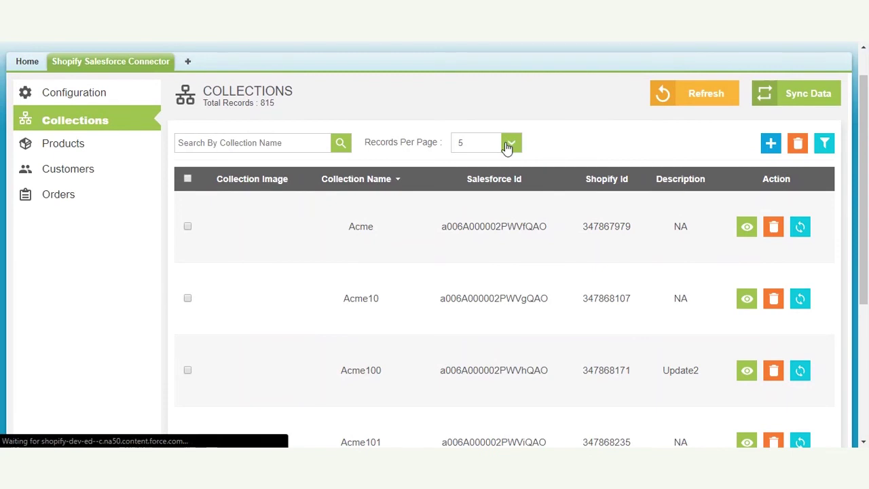
click(509, 144)
click(475, 170)
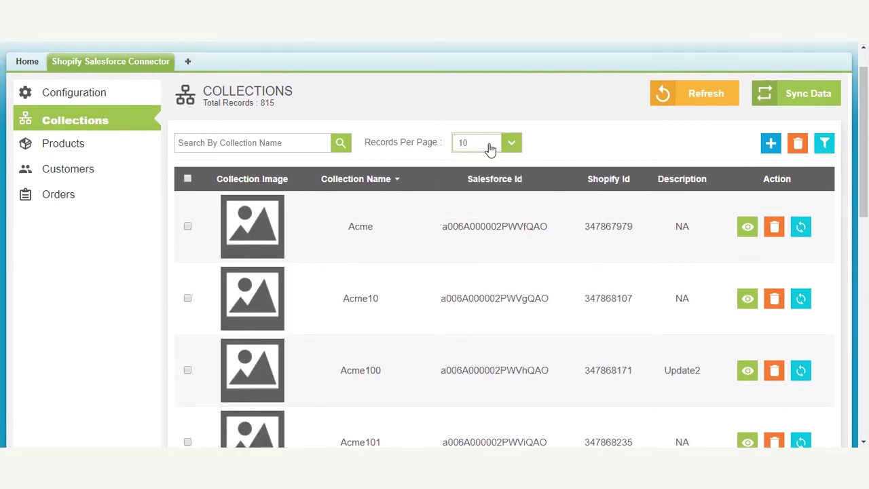
- Look over the synced collections, view the Acme collection in the Shopify store and close that page
scroll(658, 196, down, 1)
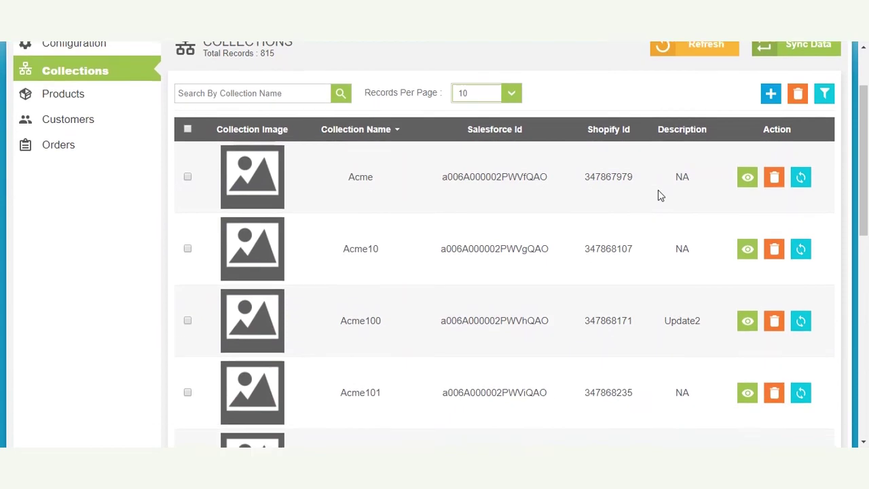
scroll(659, 194, up, 2)
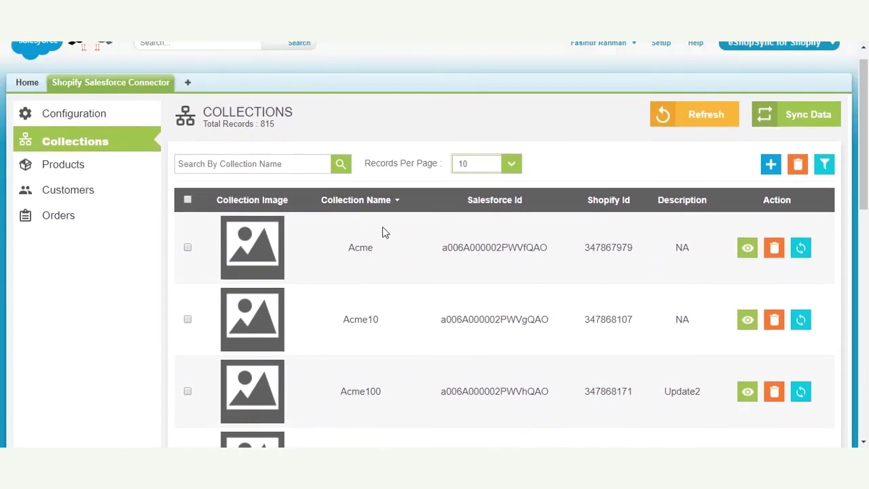
scroll(569, 276, down, 1)
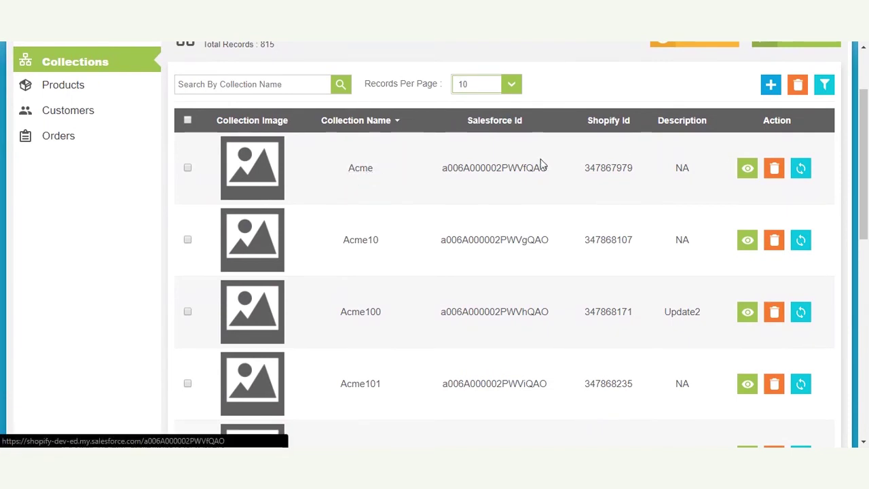
click(747, 170)
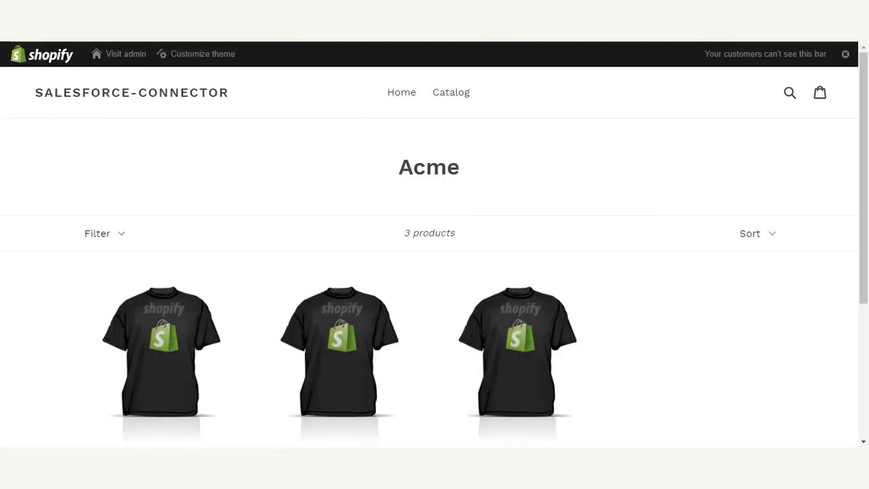
key(ctrl+w)
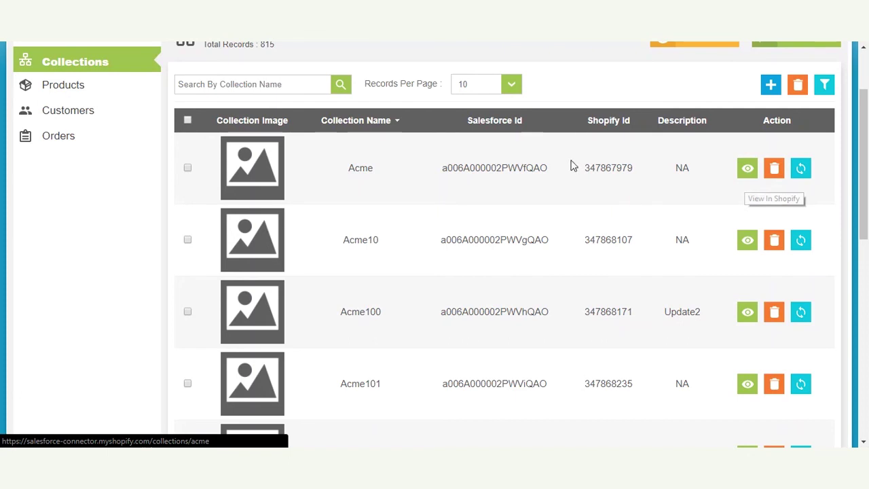
- Review the collection rows, bulk actions and paging controls, and open the Products page
scroll(625, 226, up, 2)
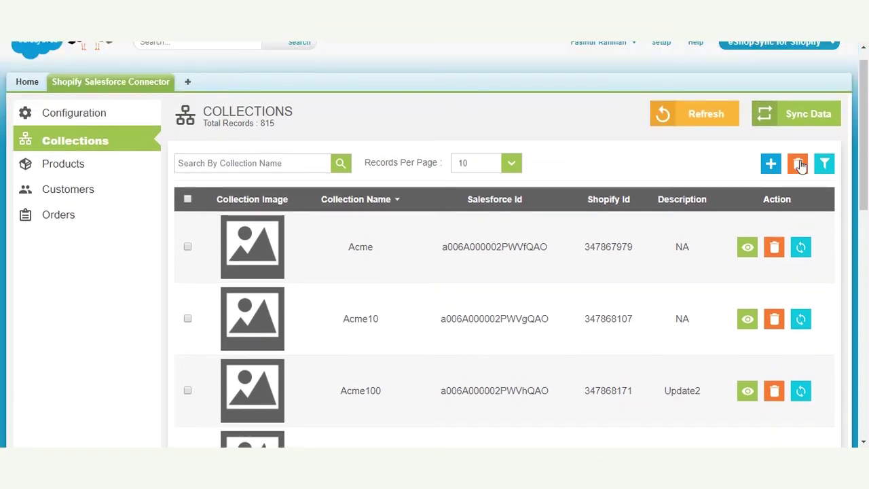
scroll(620, 319, down, 4)
scroll(619, 310, up, 2)
scroll(620, 312, down, 5)
scroll(619, 313, down, 5)
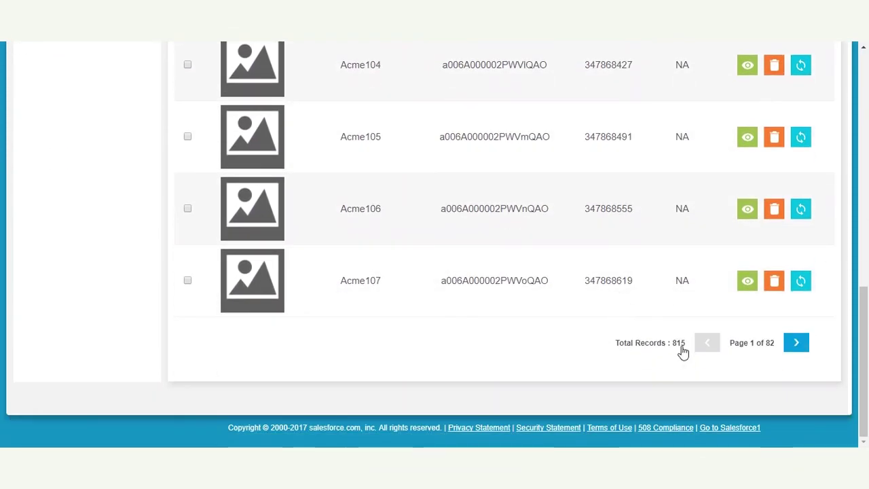
scroll(683, 351, up, 12)
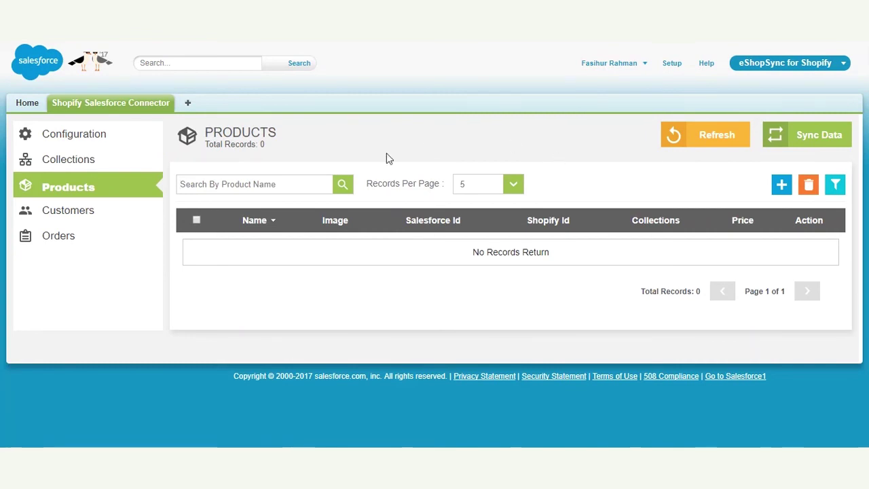
- Sync the Shopify products into Salesforce and refresh the Products list
click(820, 147)
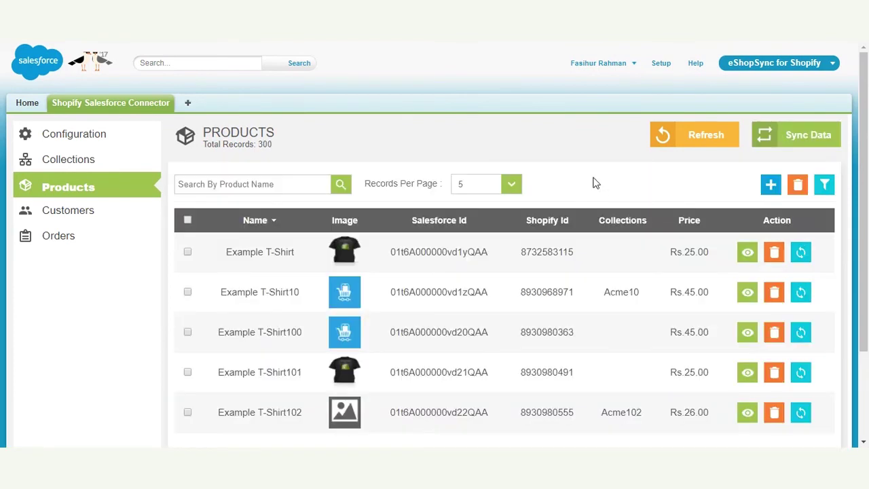
click(693, 142)
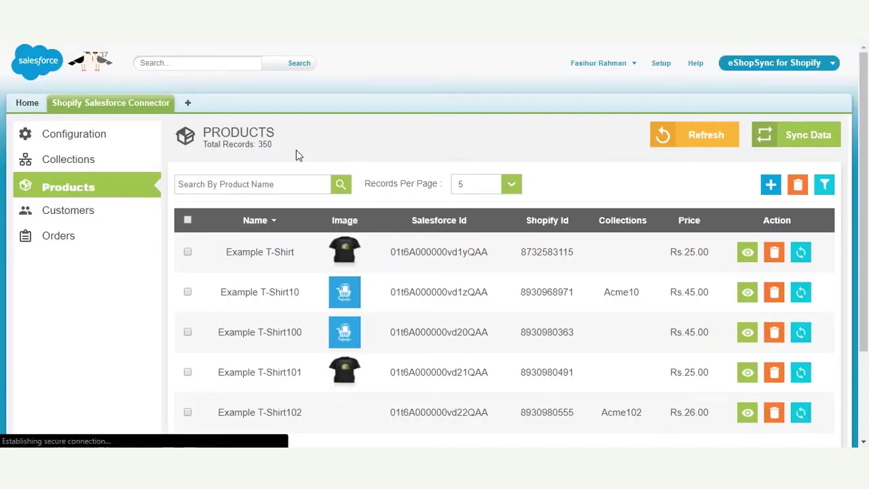
scroll(597, 262, down, 2)
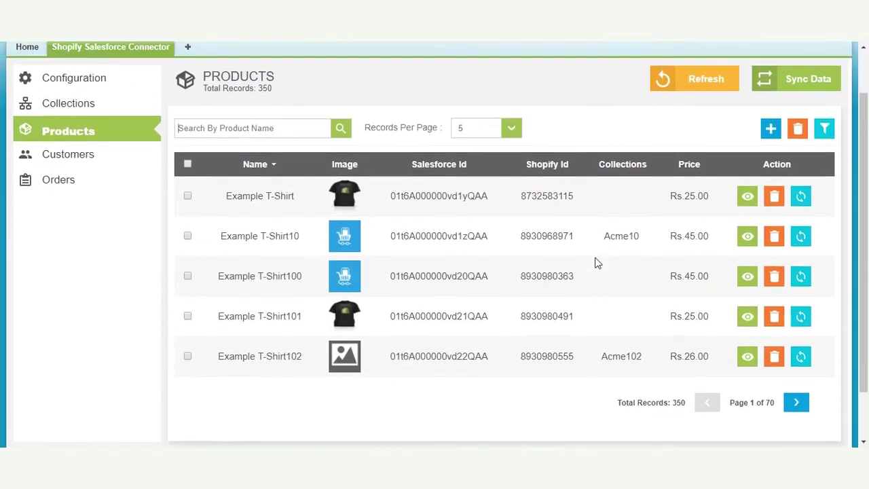
scroll(596, 263, up, 1)
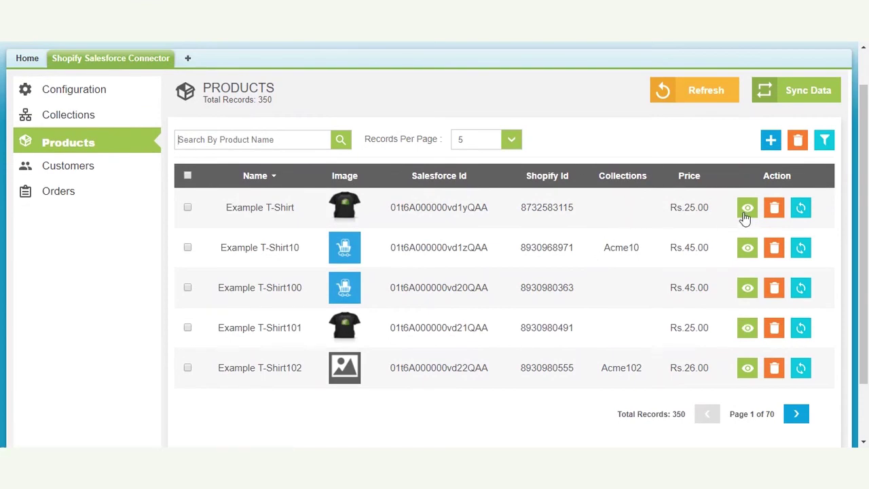
- Examine the Example T-Shirt record's Shopify product ID, standard price and price books, and view the product in the Shopify store
click(260, 213)
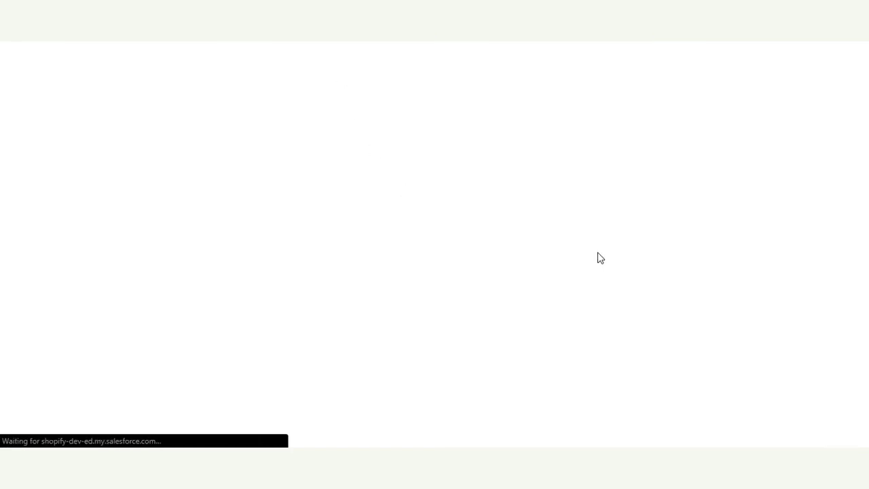
scroll(595, 260, down, 1)
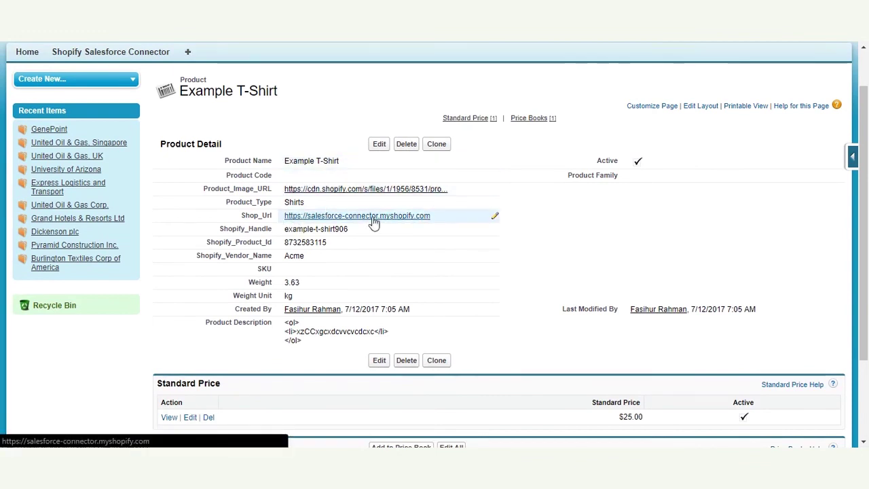
drag(206, 246, 370, 240)
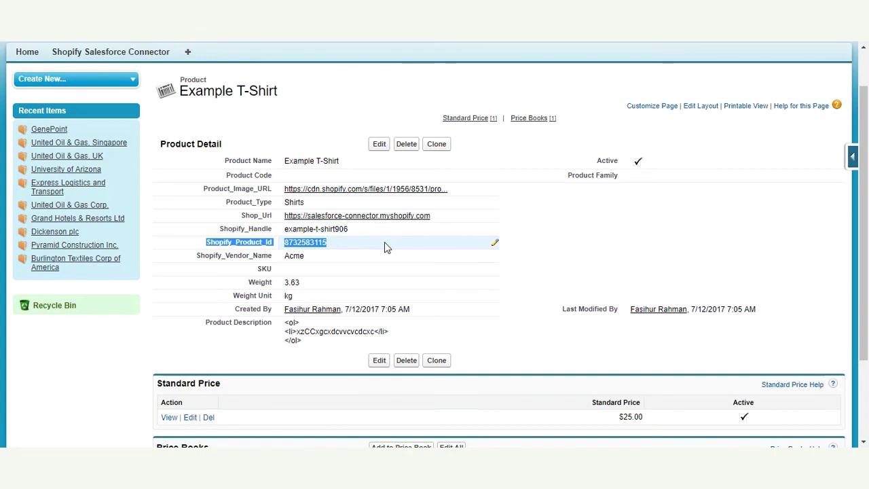
click(628, 254)
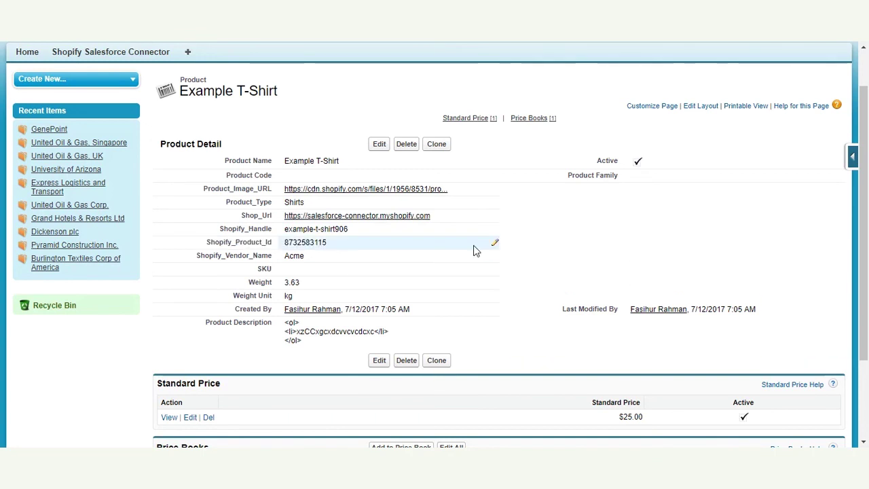
scroll(475, 249, down, 3)
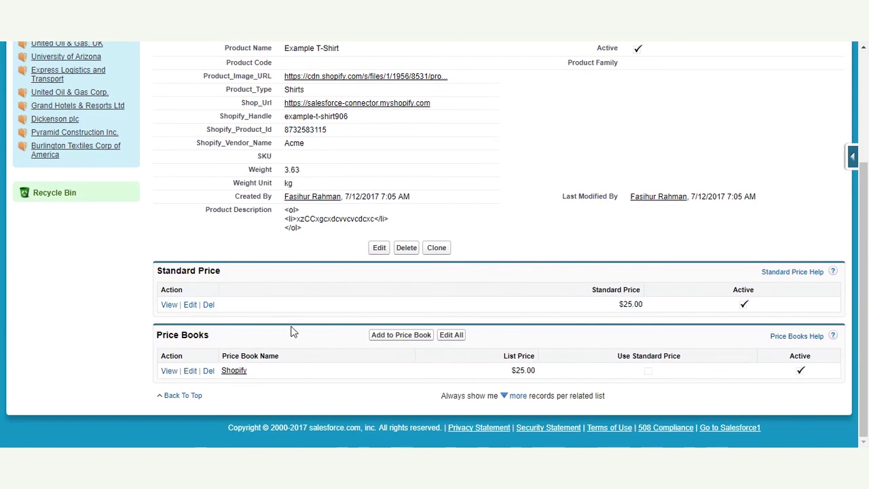
scroll(311, 357, up, 3)
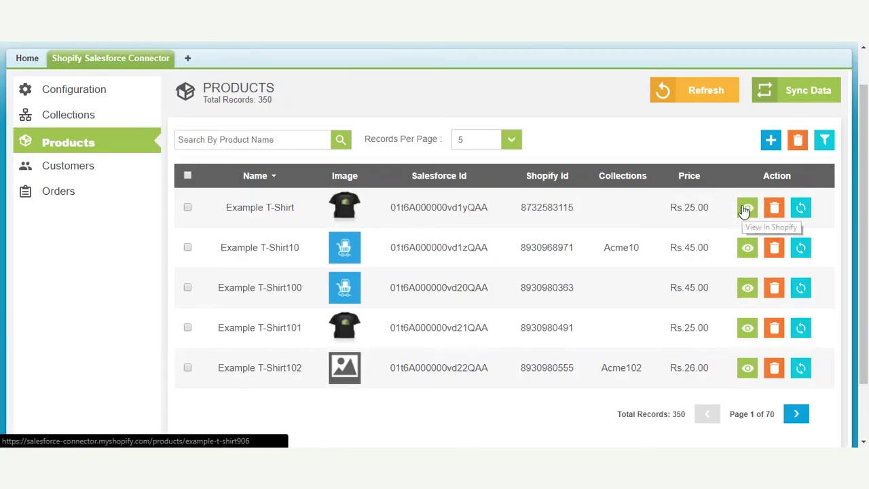
click(746, 209)
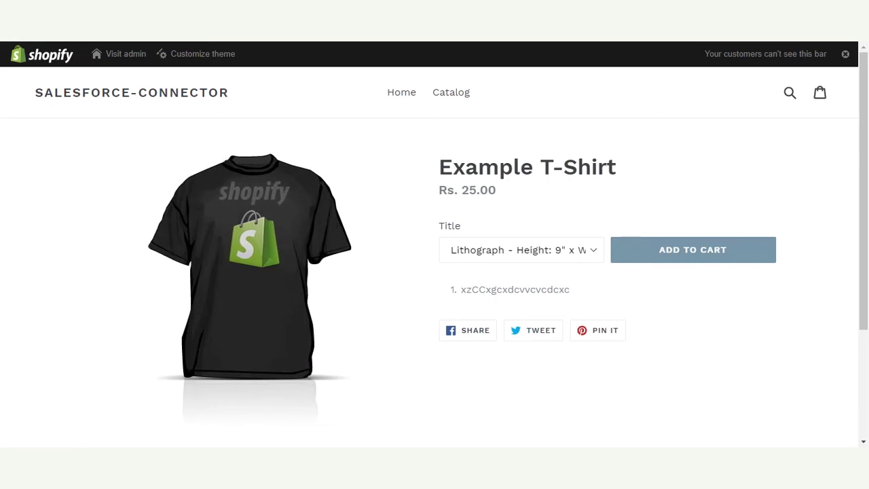
key(alt+Left)
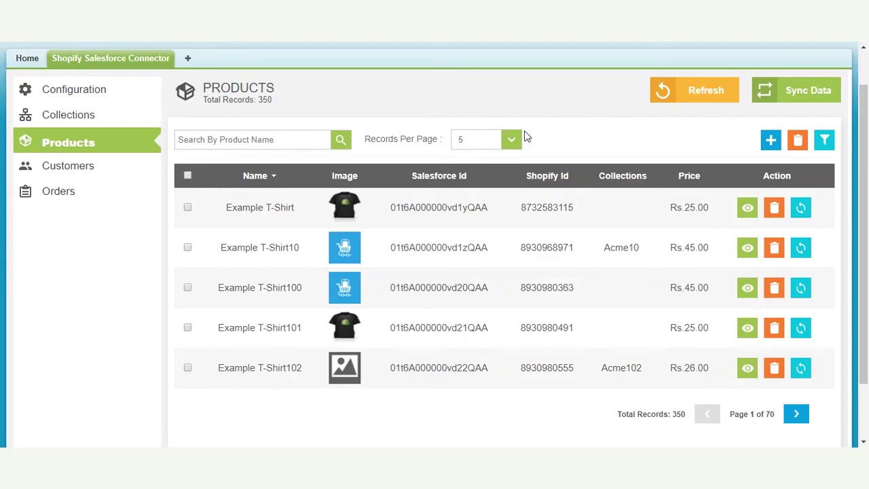
- Show the product filters and examine the shop name, org type, collection type and price book choices
click(826, 140)
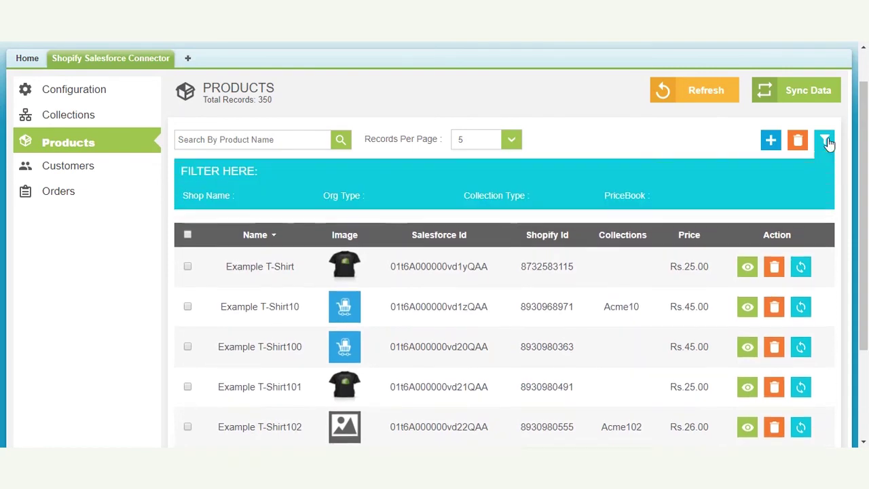
click(275, 224)
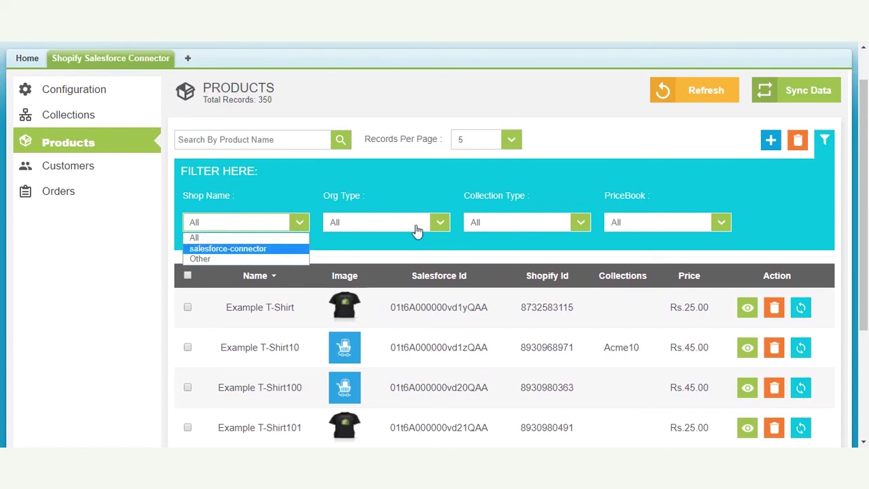
click(436, 231)
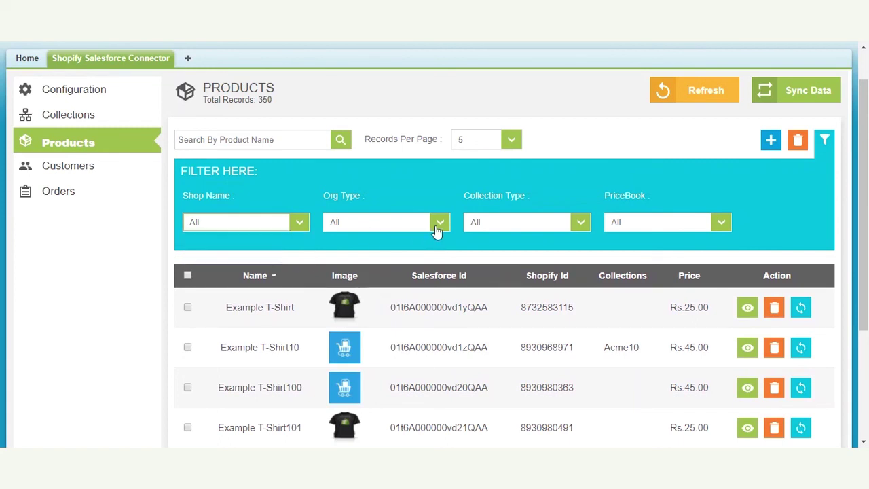
click(574, 224)
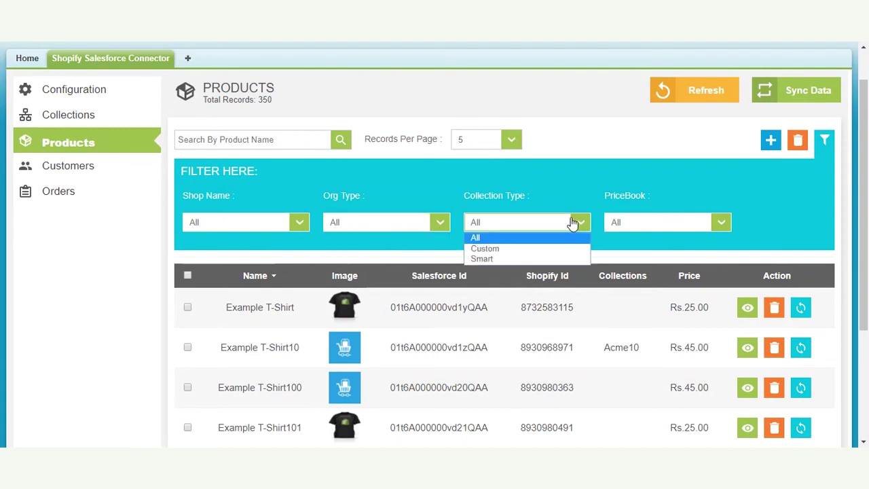
click(652, 223)
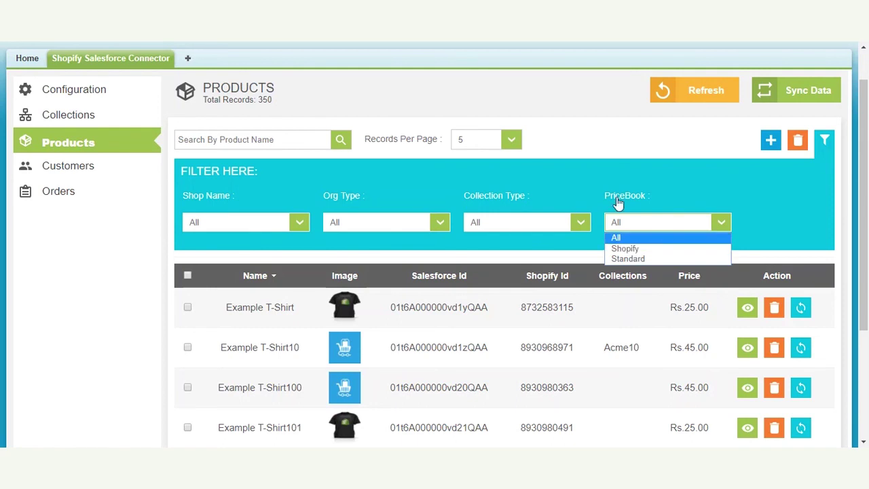
click(606, 129)
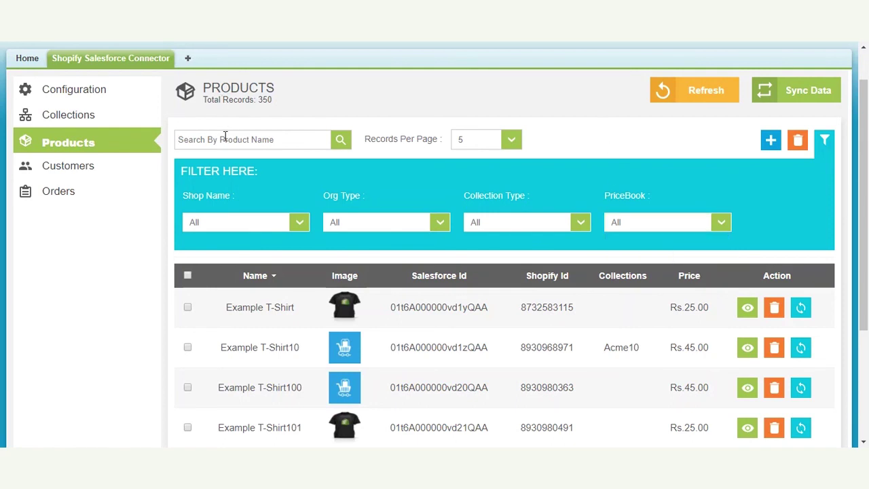
- Search the products by the name "example" and look through the resulting list
text(example)
click(342, 144)
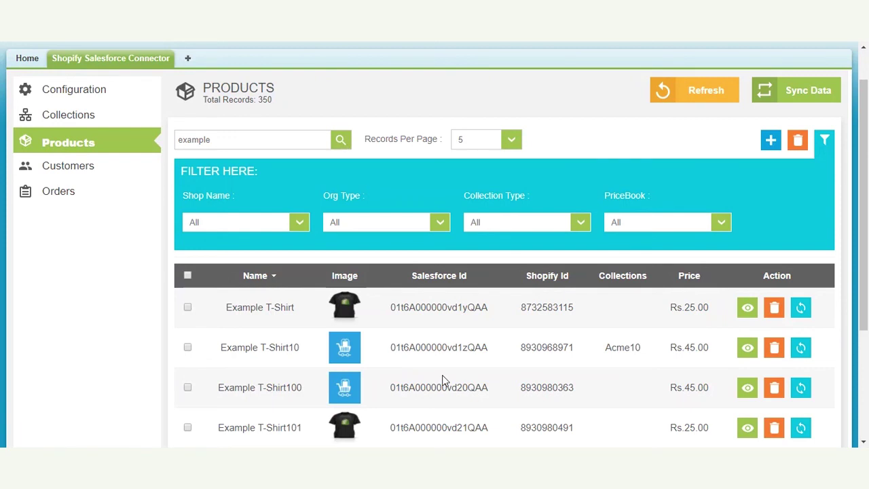
scroll(592, 394, down, 3)
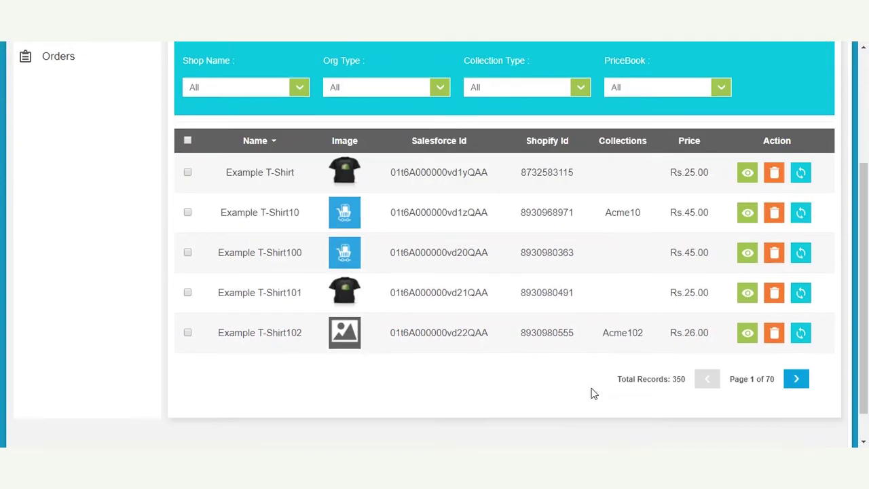
scroll(592, 393, up, 3)
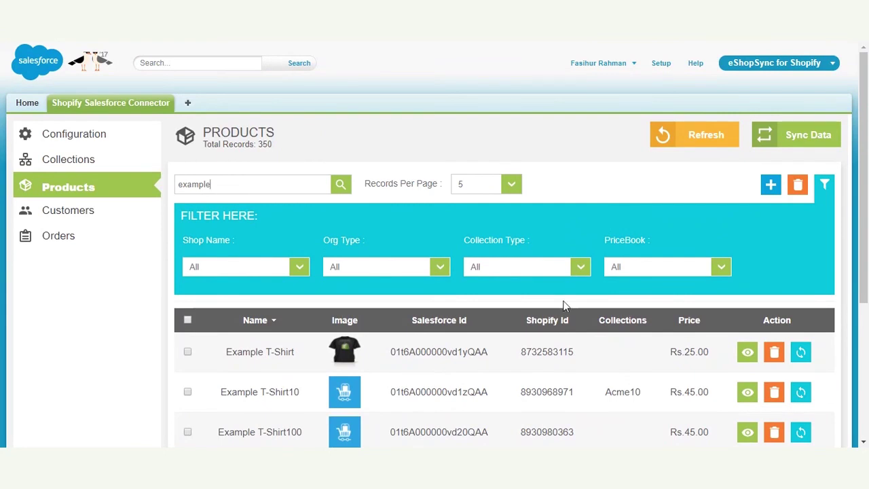
scroll(618, 151, down, 1)
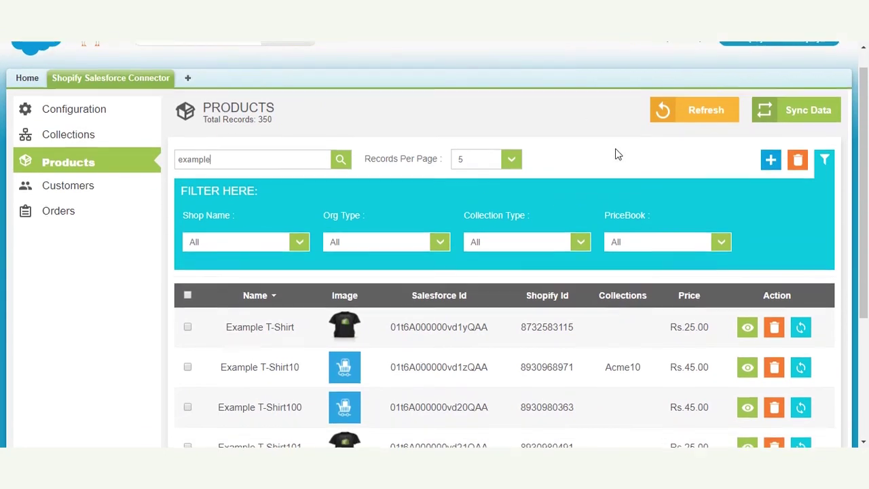
- Open the Customers page, sync the Shopify customers into Salesforce and refresh the list
click(89, 184)
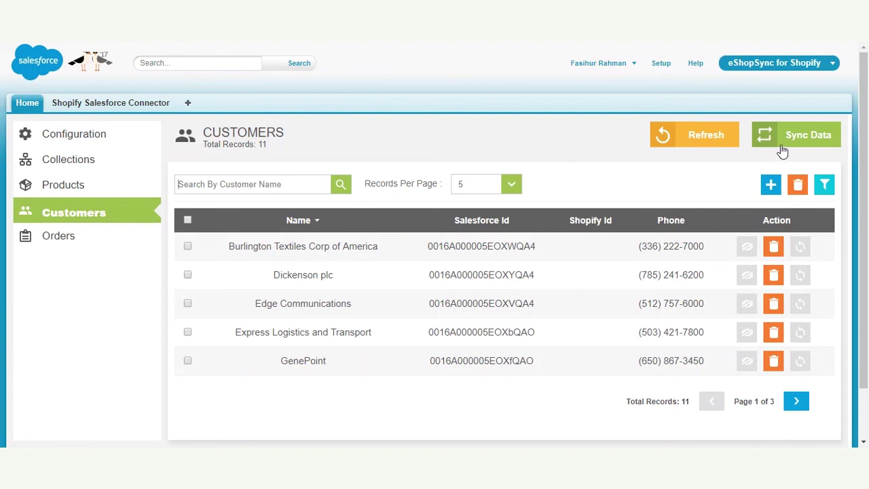
click(809, 137)
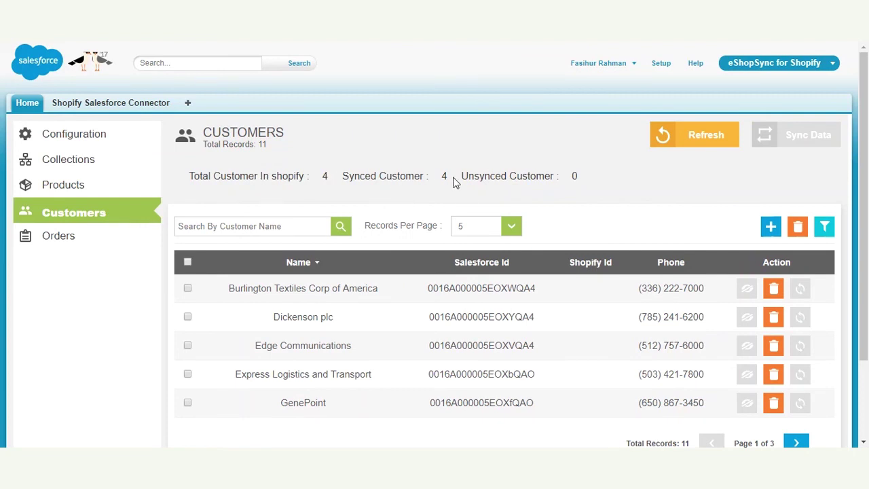
click(694, 135)
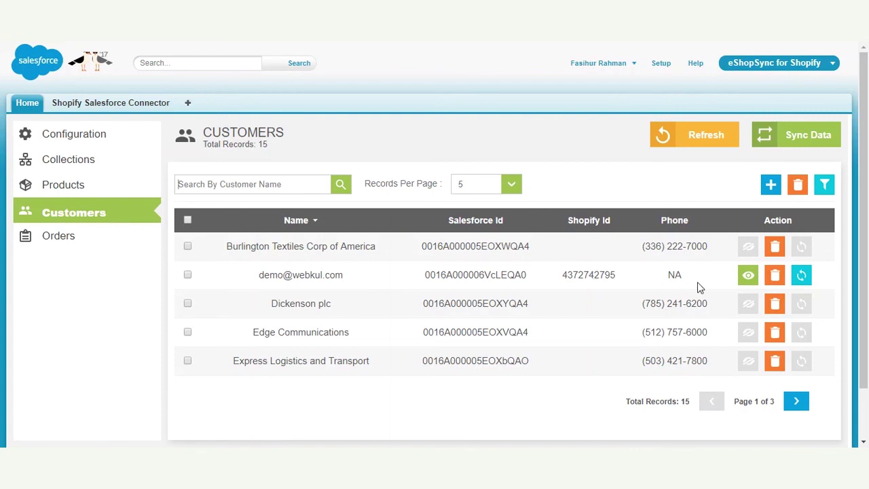
- View the synced customer in the Shopify admin, examine the default address and return to the Customers list
click(750, 284)
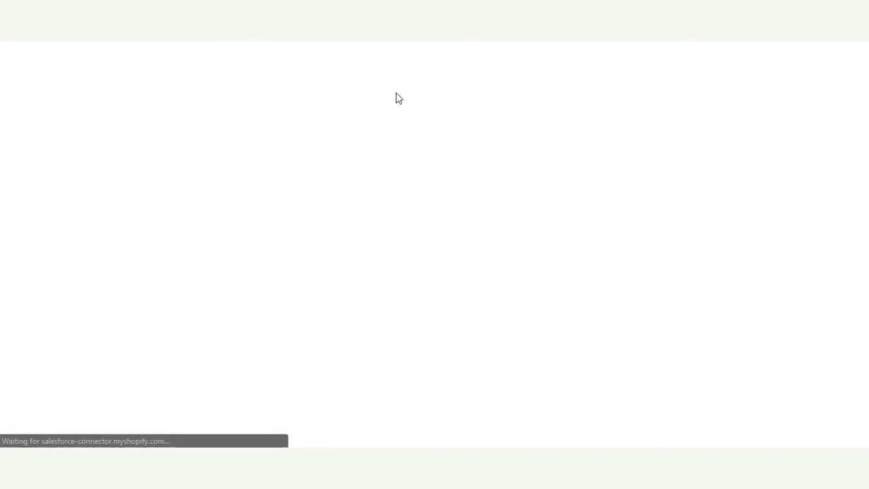
scroll(520, 305, down, 1)
scroll(520, 308, up, 1)
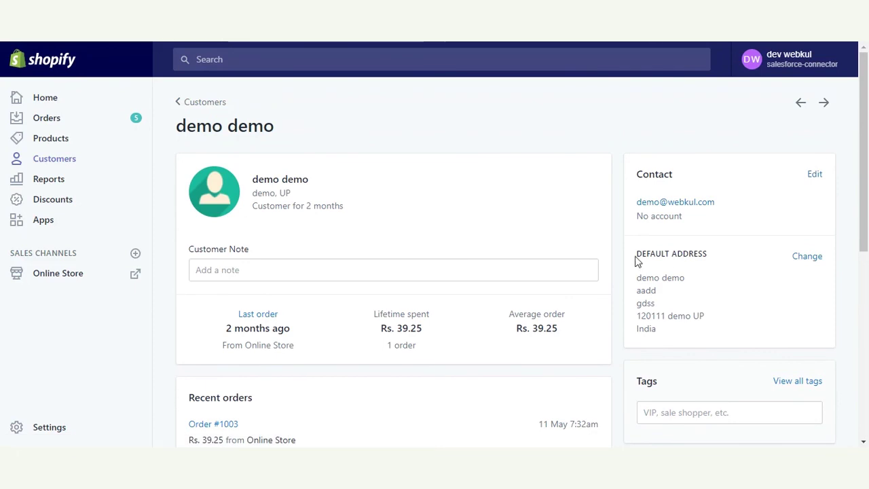
triple_click(647, 291)
click(666, 336)
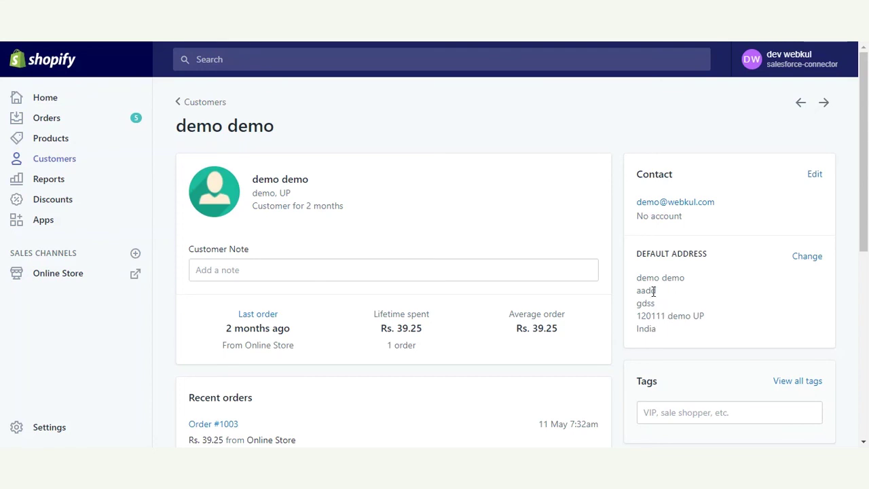
drag(658, 328, 639, 278)
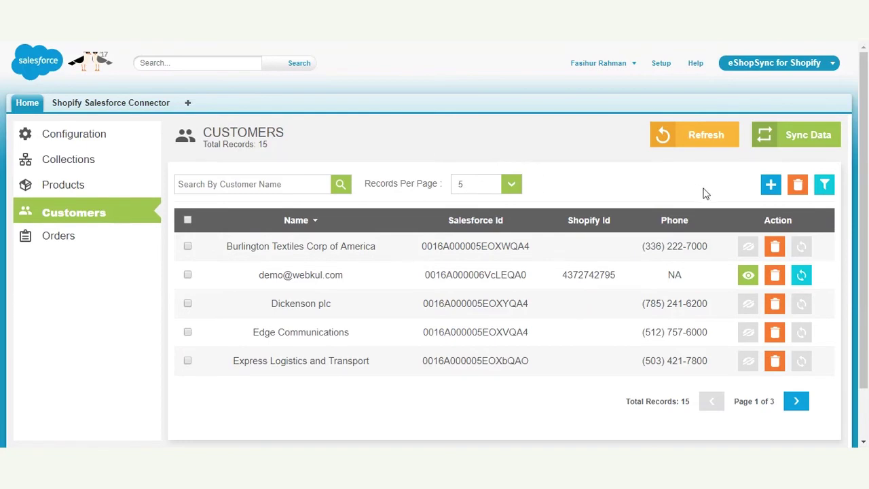
- Filter the customers by the shop name salesforce-connector, look over the list and open the Orders page
click(822, 191)
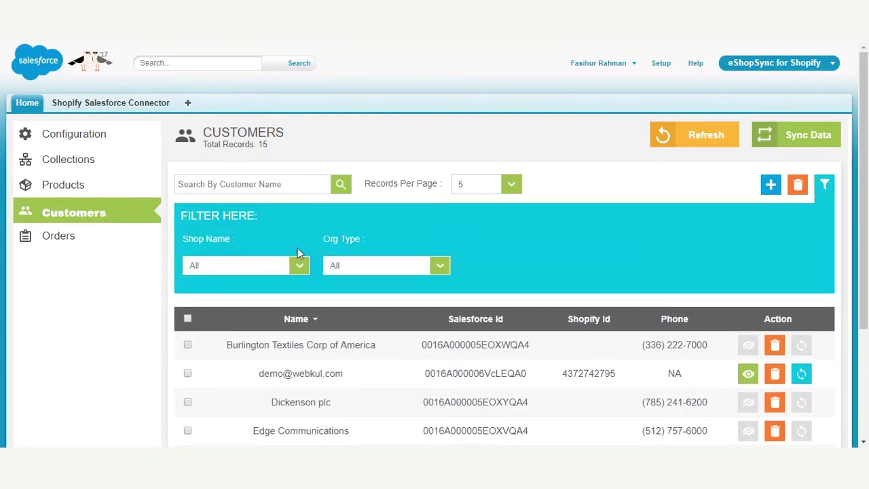
click(301, 267)
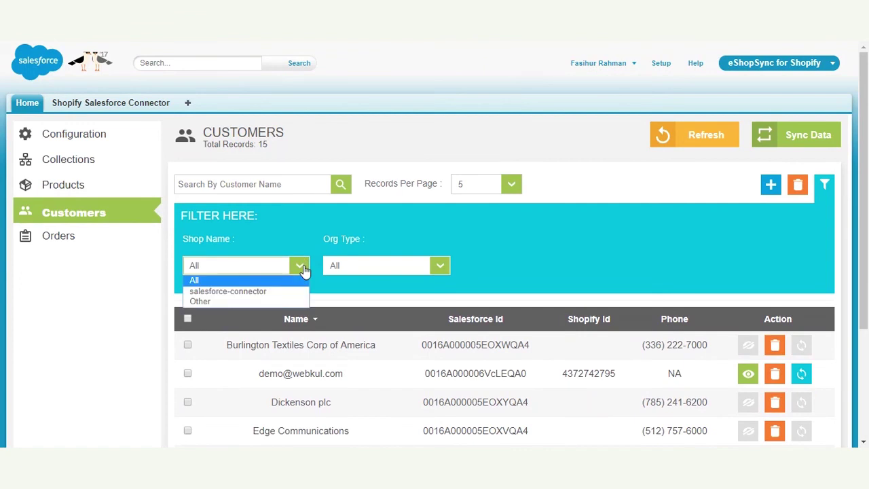
click(244, 292)
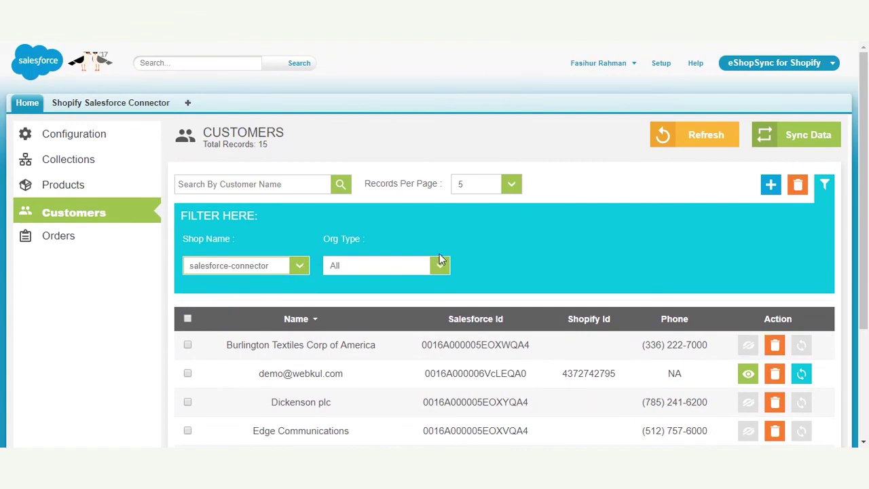
scroll(532, 285, down, 2)
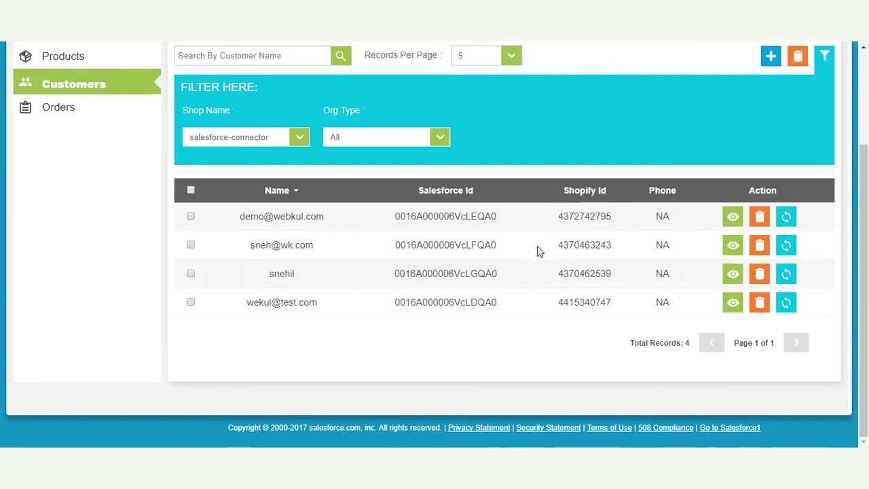
scroll(500, 326, up, 1)
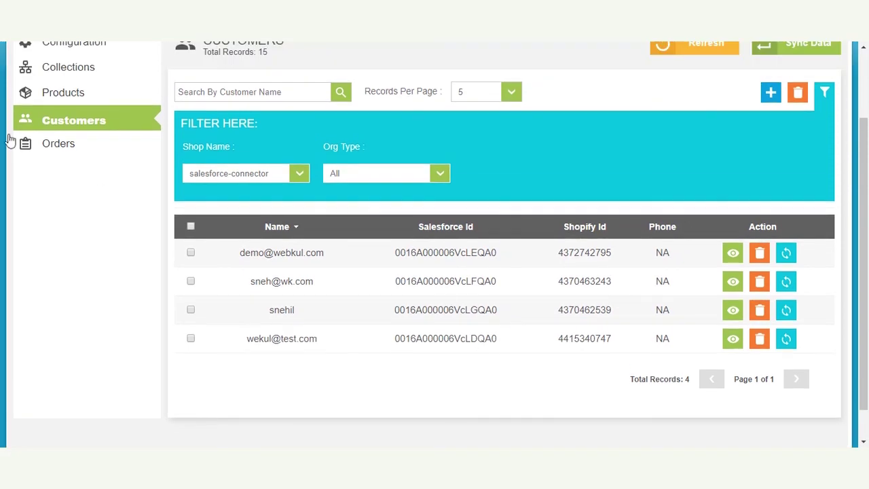
click(64, 145)
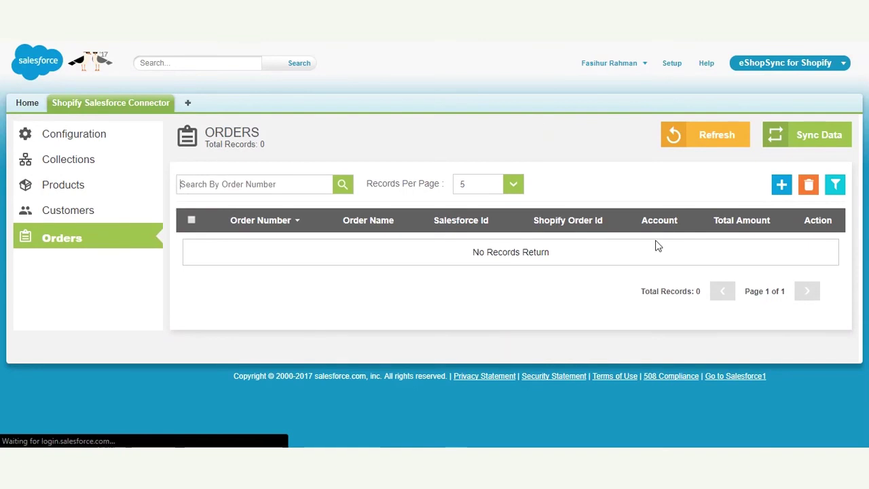
- Sync the Shopify orders into Salesforce and refresh the Orders list
click(809, 135)
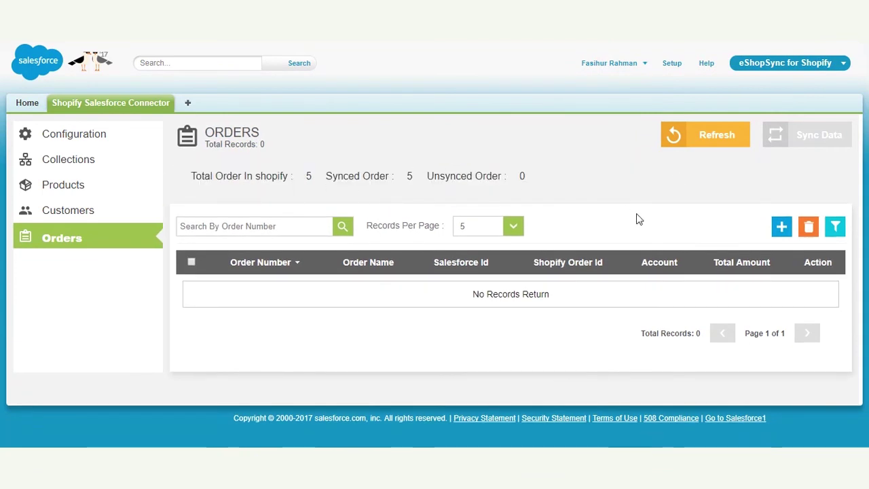
click(718, 139)
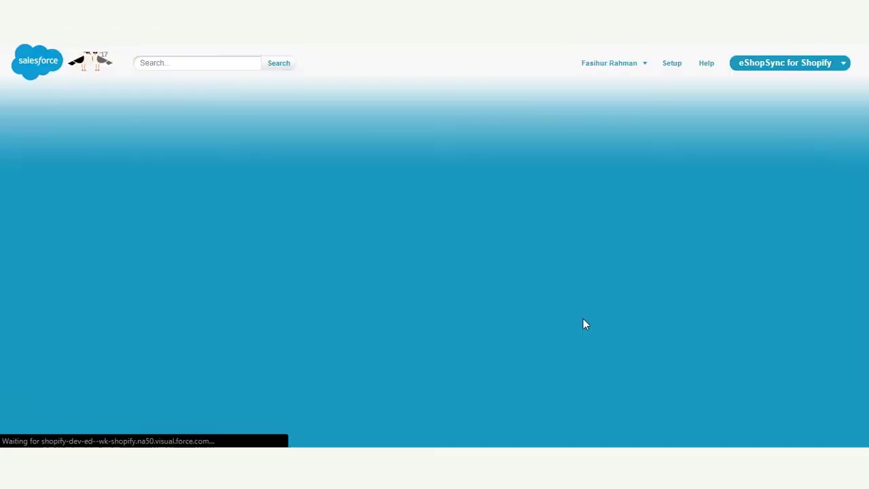
scroll(588, 321, down, 1)
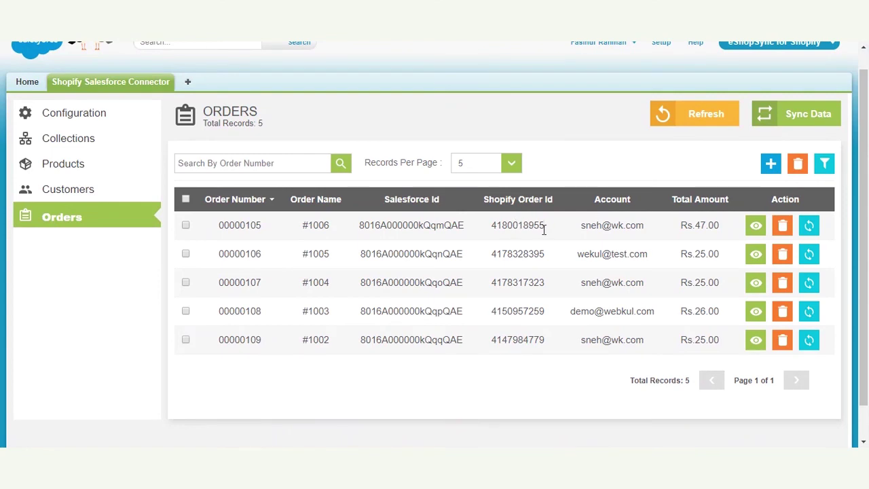
- View the first synced order in the Shopify admin, examine its items, totals and addresses, and return to the Orders list
drag(547, 227, 495, 231)
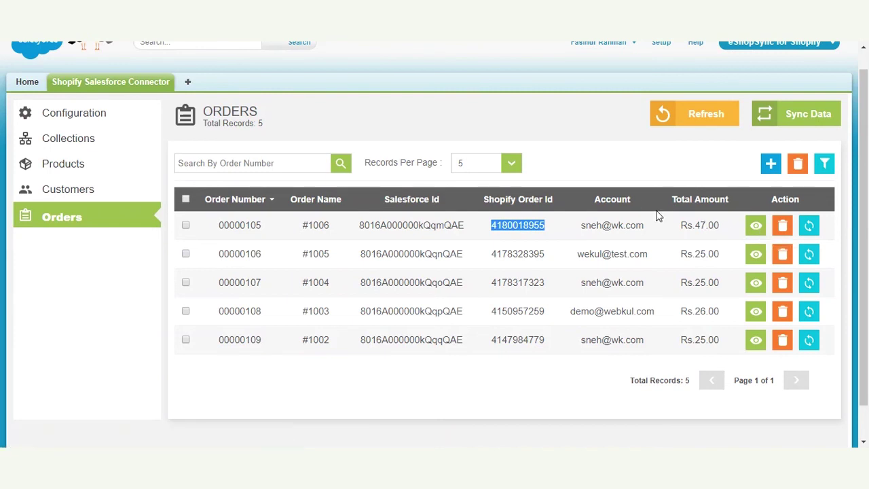
click(759, 231)
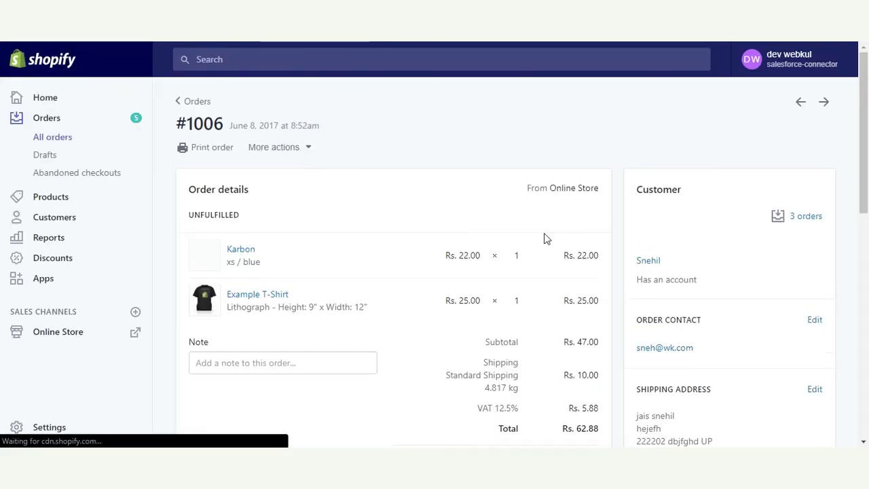
scroll(544, 238, down, 3)
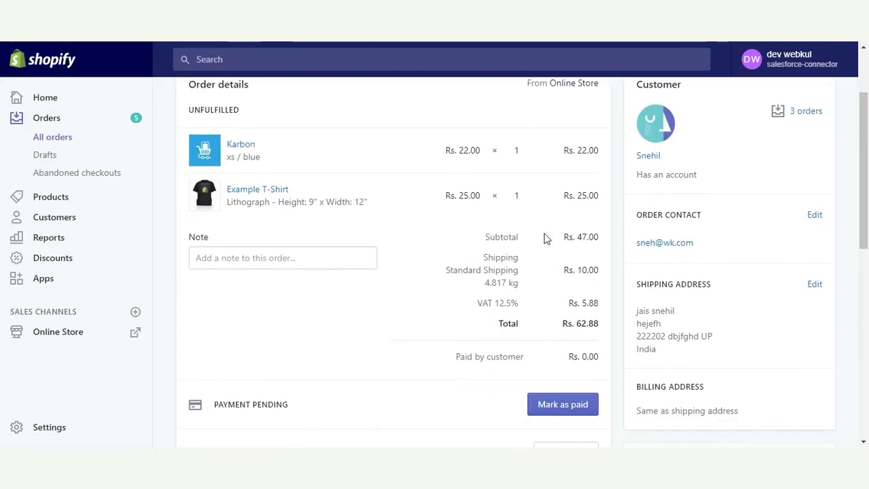
scroll(544, 239, up, 3)
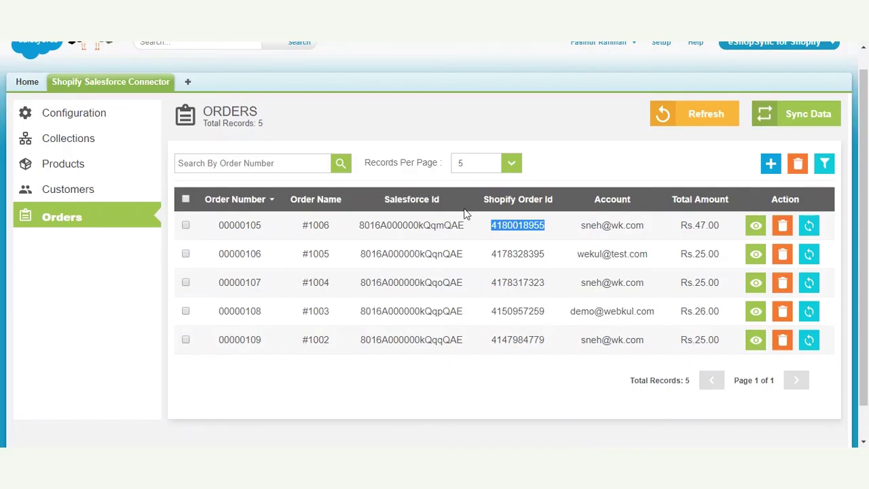
- Open the first order's Salesforce record and examine its order details, including the Shopify Order Id
click(239, 226)
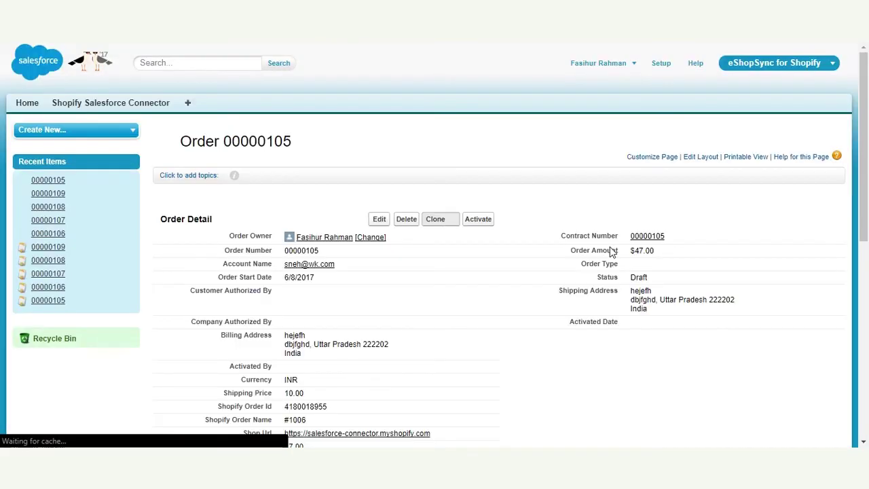
scroll(611, 253, down, 3)
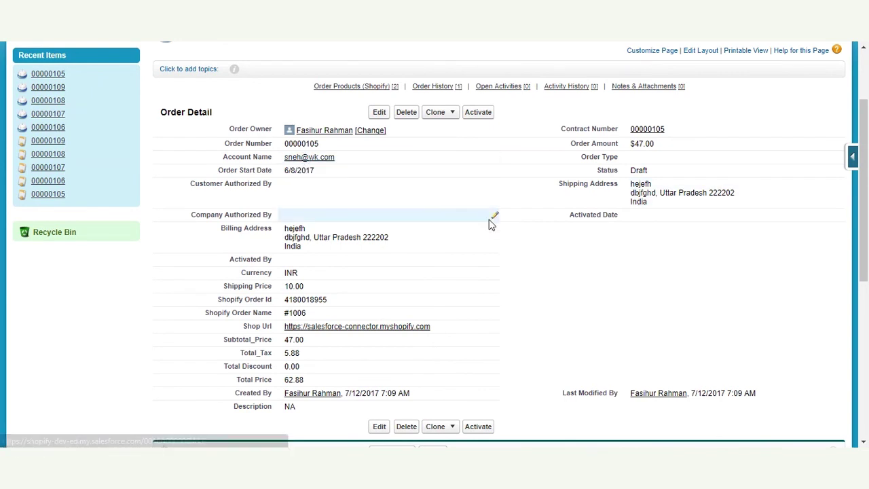
scroll(490, 219, down, 1)
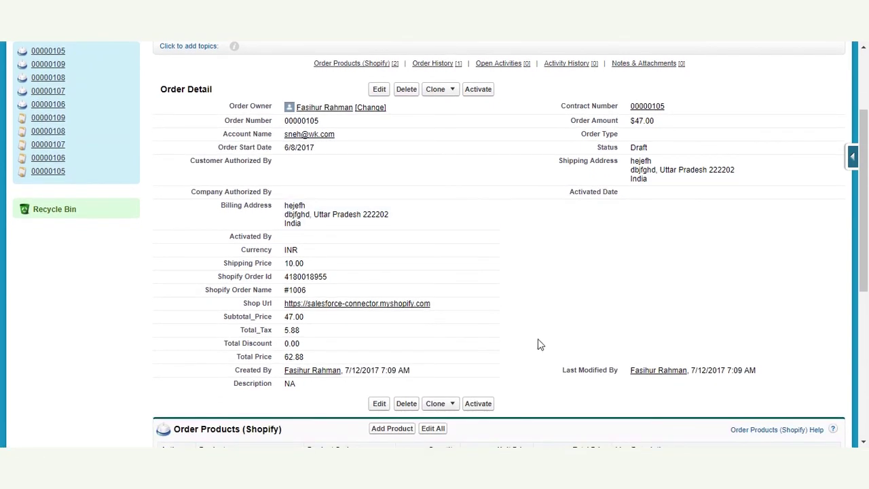
scroll(538, 344, down, 3)
scroll(538, 344, down, 1)
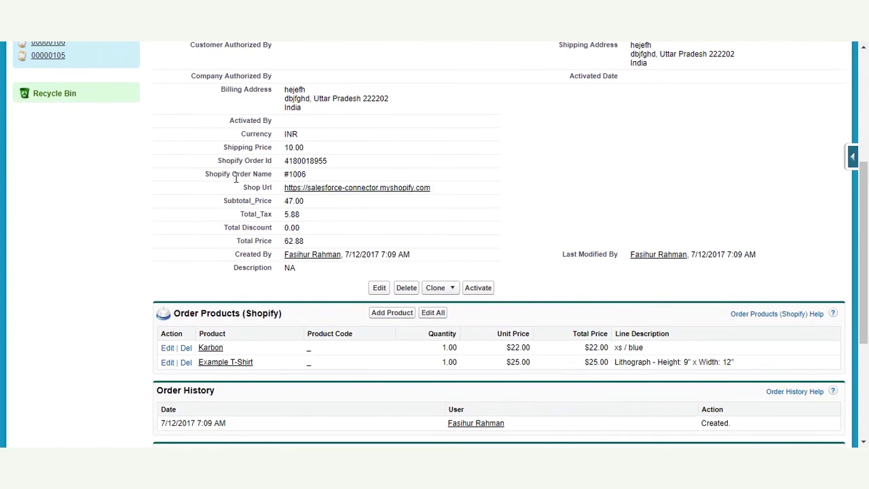
drag(212, 164, 340, 161)
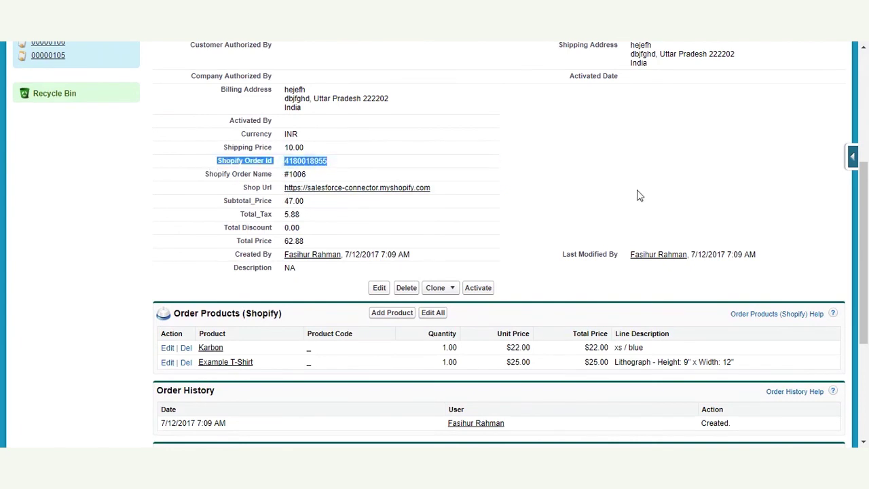
- Examine the order's products and their line descriptions, check the related lists, and return to the Orders list
scroll(638, 196, down, 3)
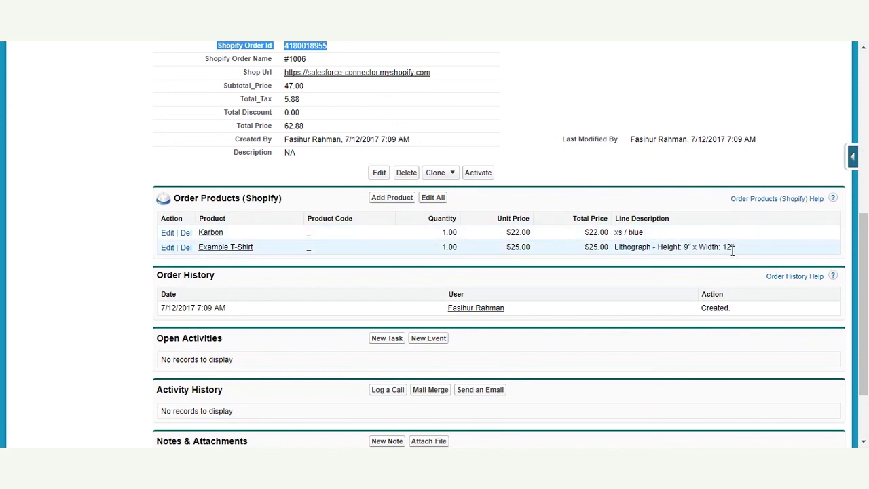
drag(739, 253, 629, 243)
click(629, 244)
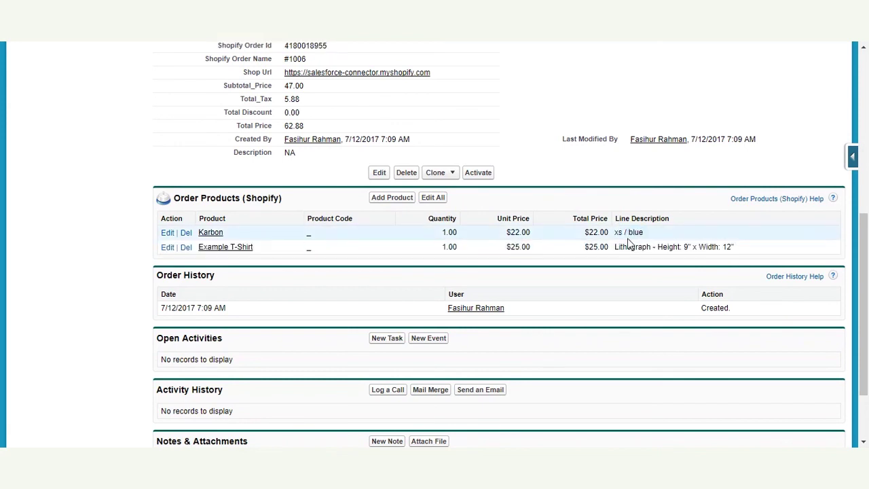
scroll(582, 310, down, 1)
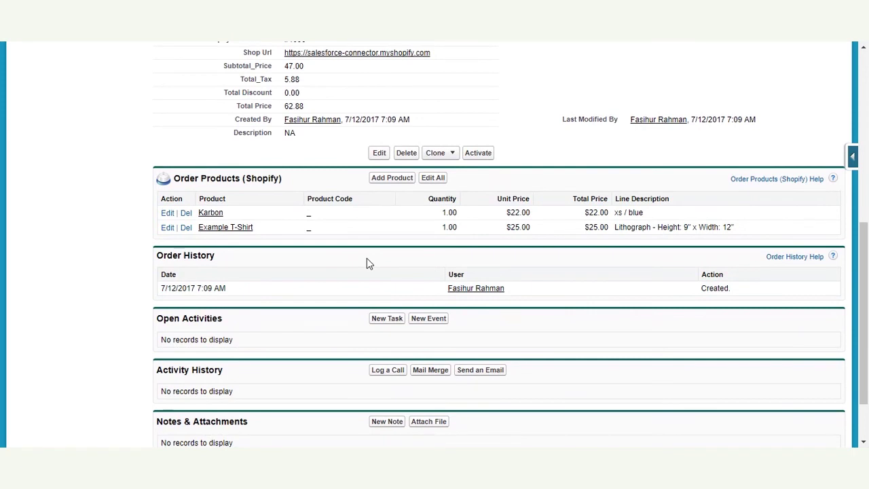
scroll(366, 263, up, 6)
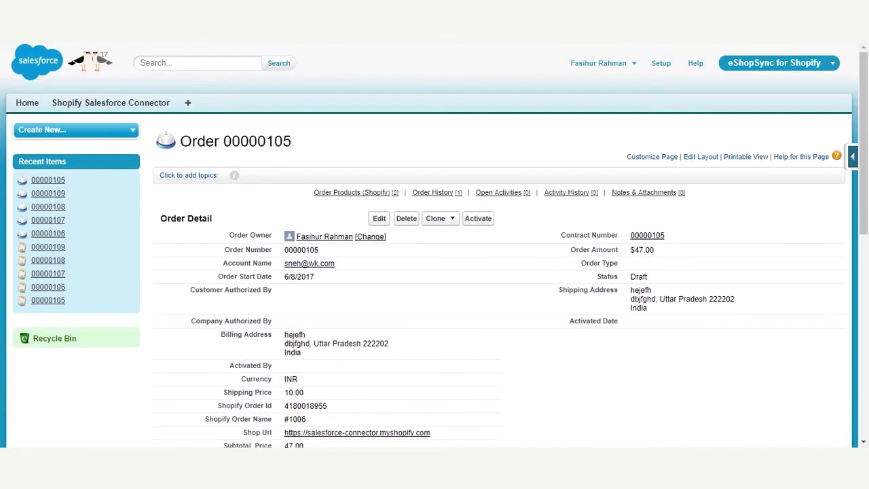
key(ctrl+Tab)
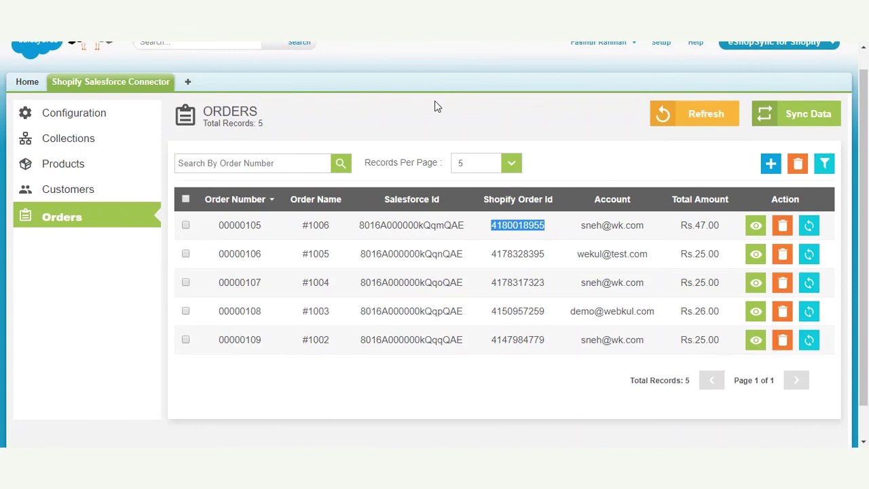
- Switch to the eShopSync post on the Shopify Salesforce Connector and read through its features, pre-configuration settings and configuration instructions
key(F5)
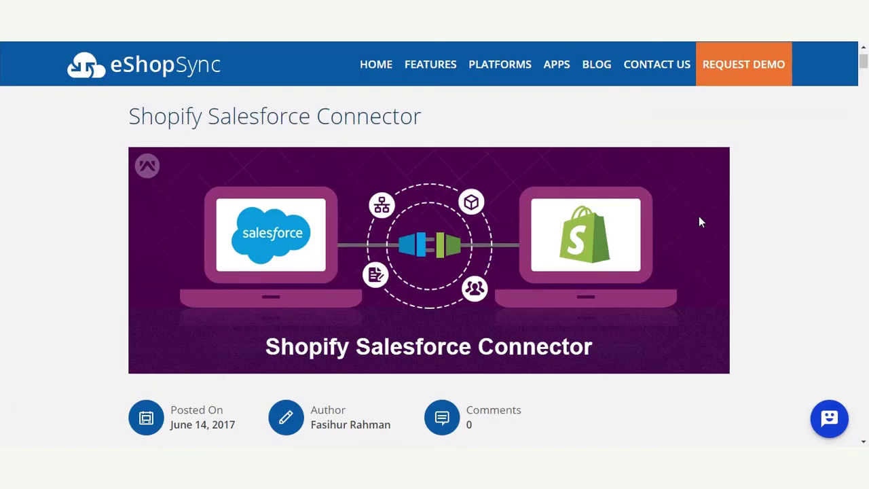
scroll(792, 247, down, 2)
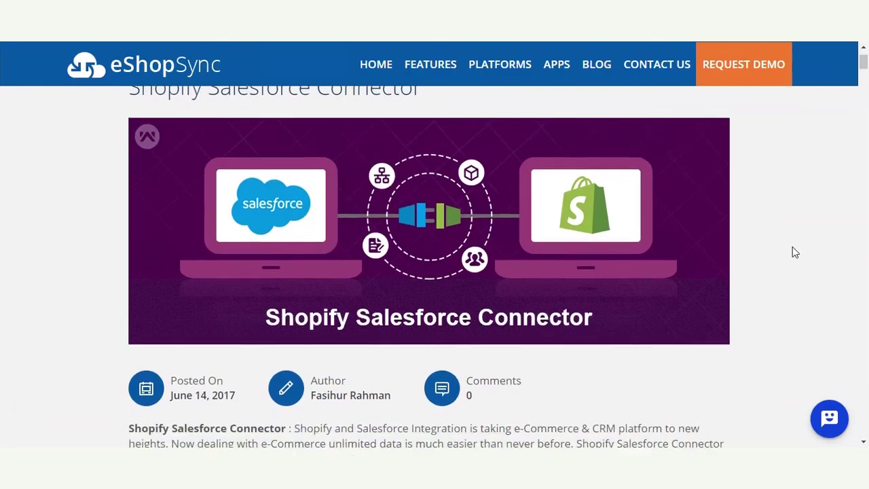
scroll(795, 247, down, 8)
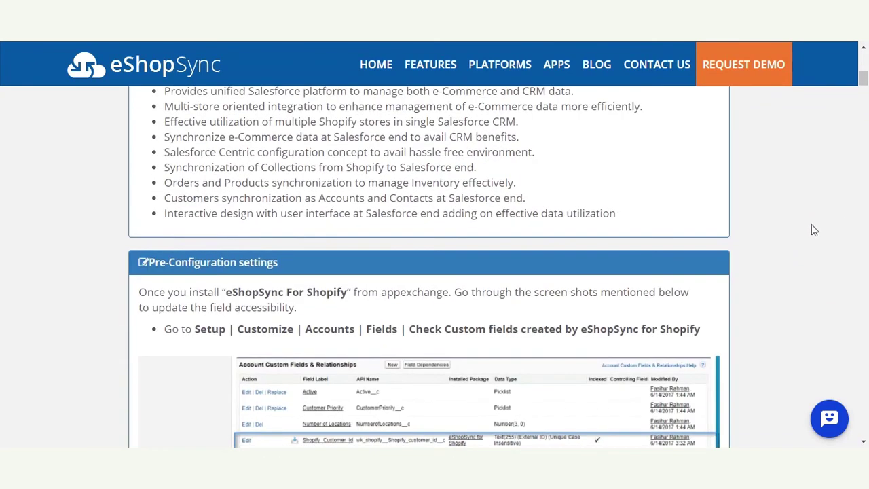
scroll(845, 208, down, 3)
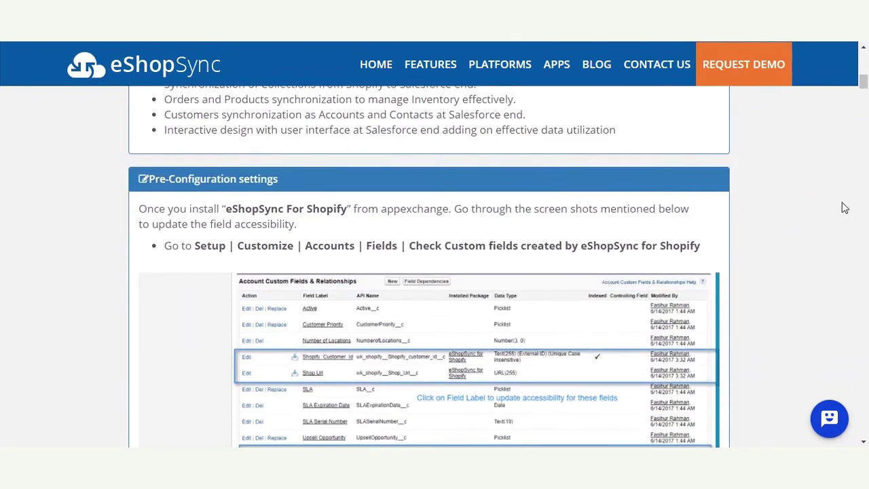
scroll(845, 208, down, 9)
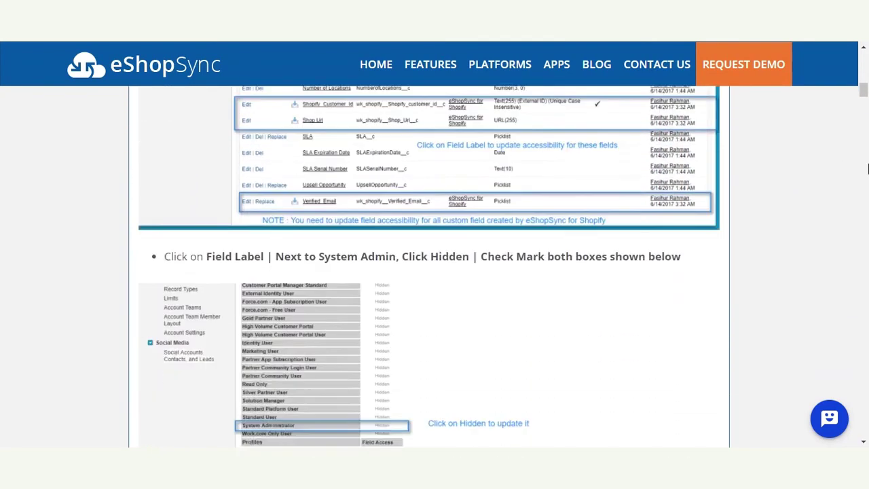
scroll(868, 168, down, 3)
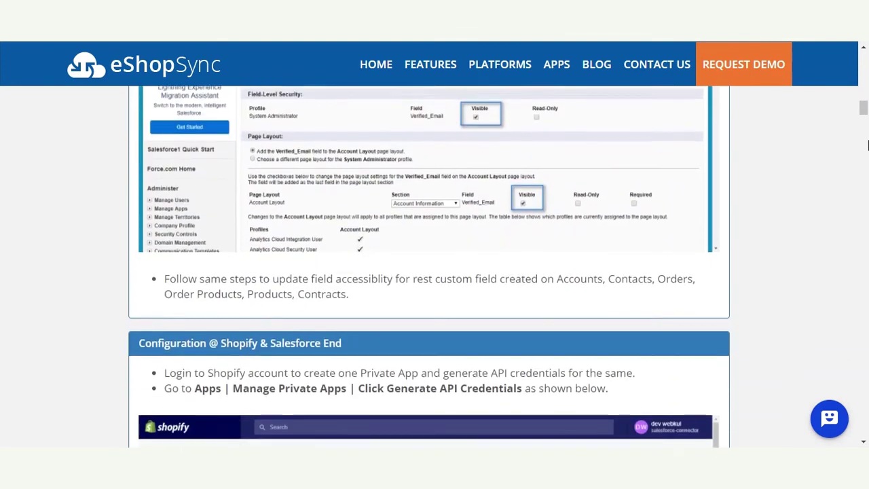
scroll(838, 220, down, 15)
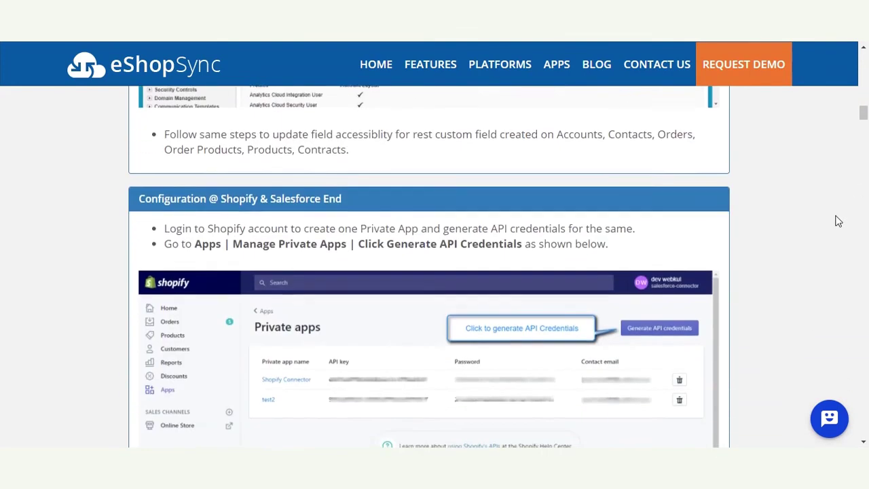
scroll(839, 221, down, 20)
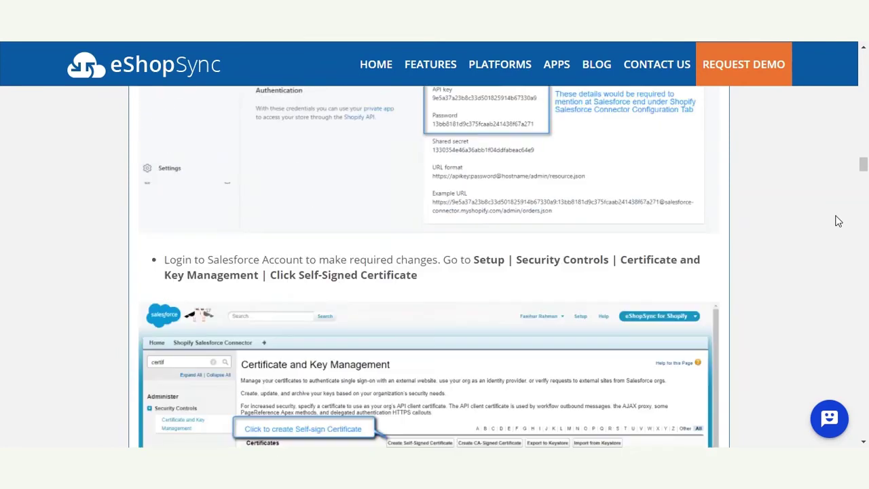
scroll(839, 221, down, 2)
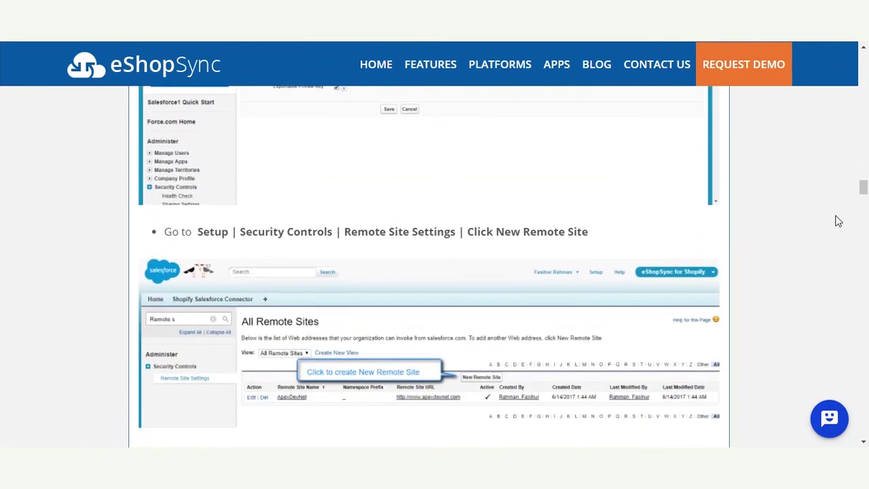